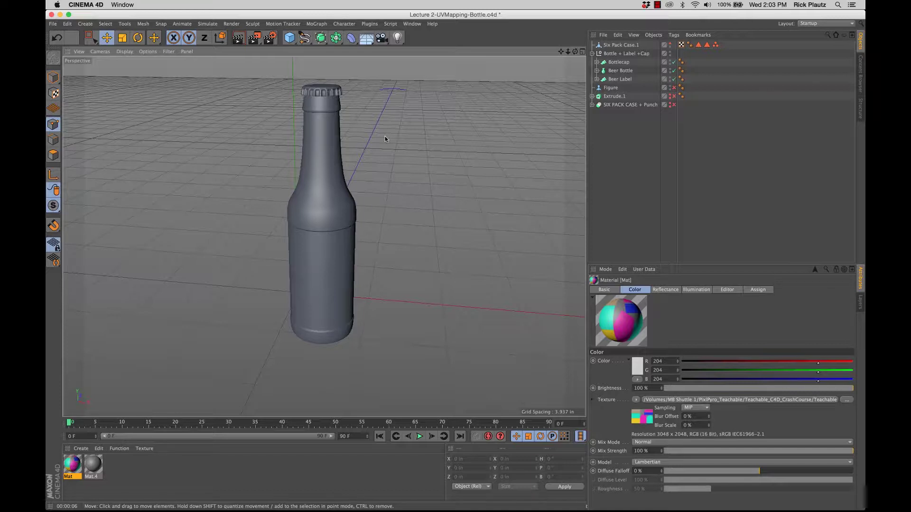
Switch to Teachable_BeerBottleSixPack.c4d, orbit the six-pack box, and bring up SixPackCase.psd in Photoshop.
left_click(412, 24)
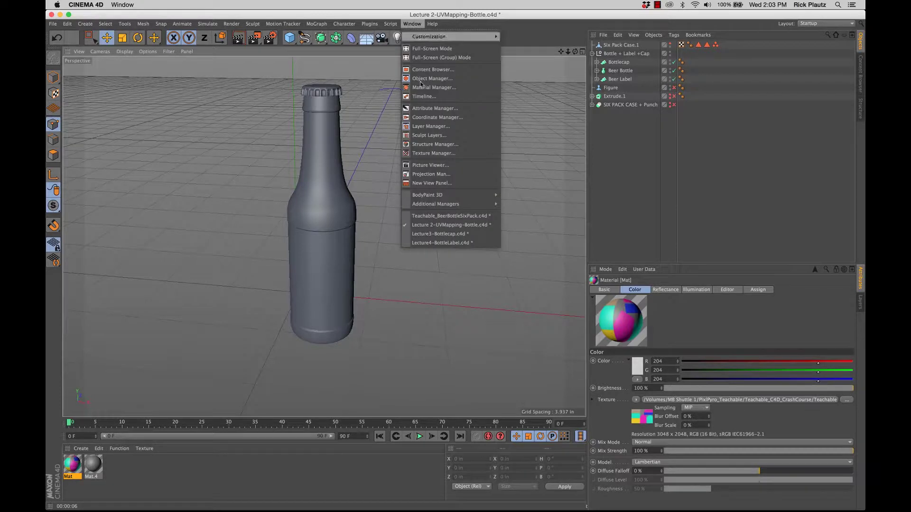
left_click(474, 216)
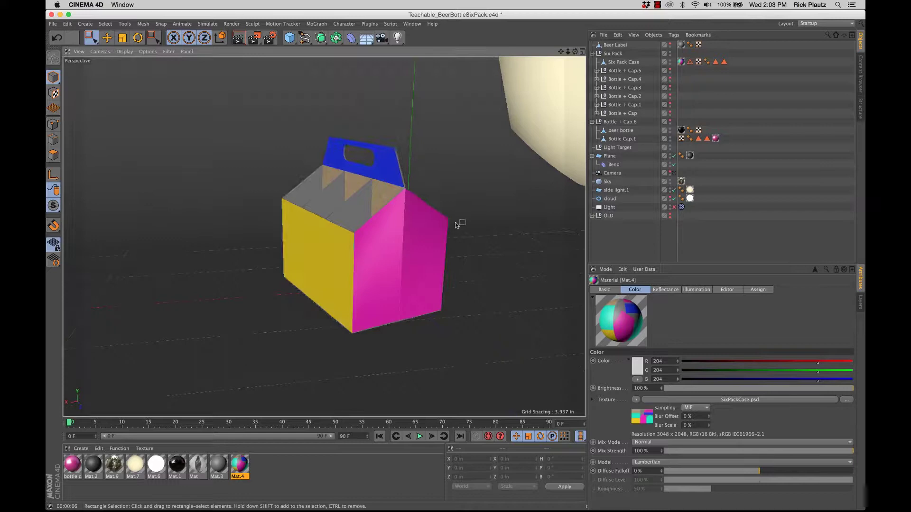
left_click_drag(376, 260, 391, 286, "alt")
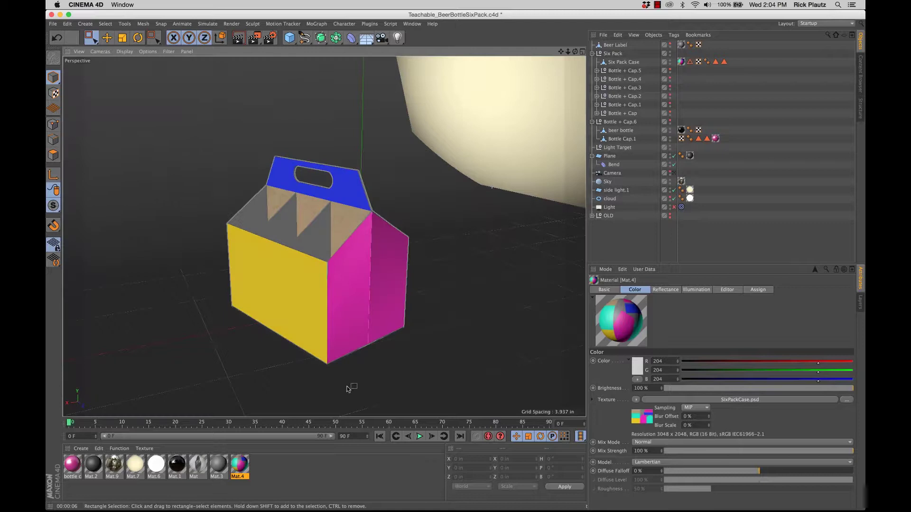
mouse_move(311, 499)
left_click(376, 496)
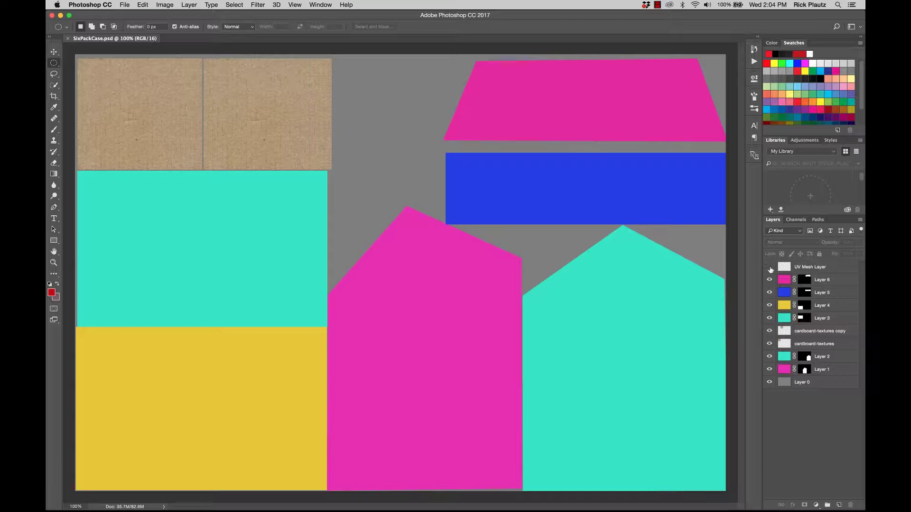
Turn on the UV Mesh Layer and hide Layer 6 through Layer 1, leaving the UV layout on grey.
left_click(769, 267)
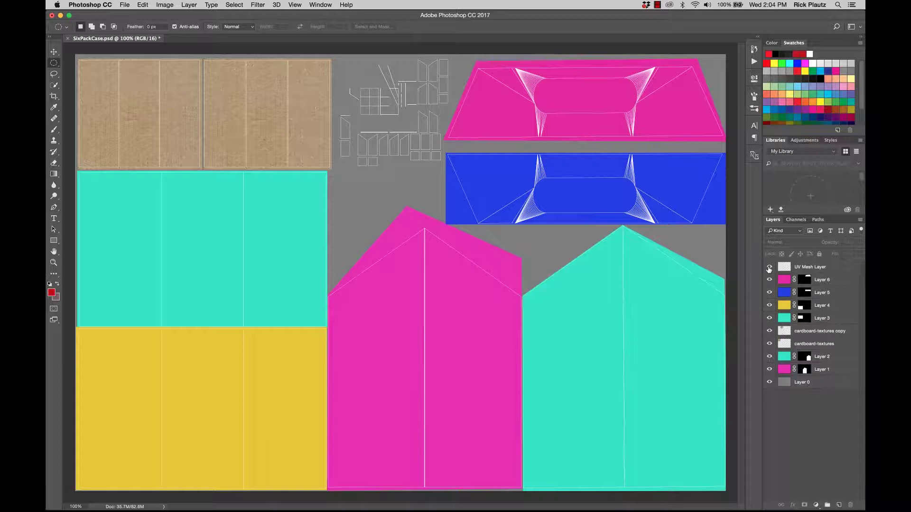
left_click_drag(770, 280, 770, 374)
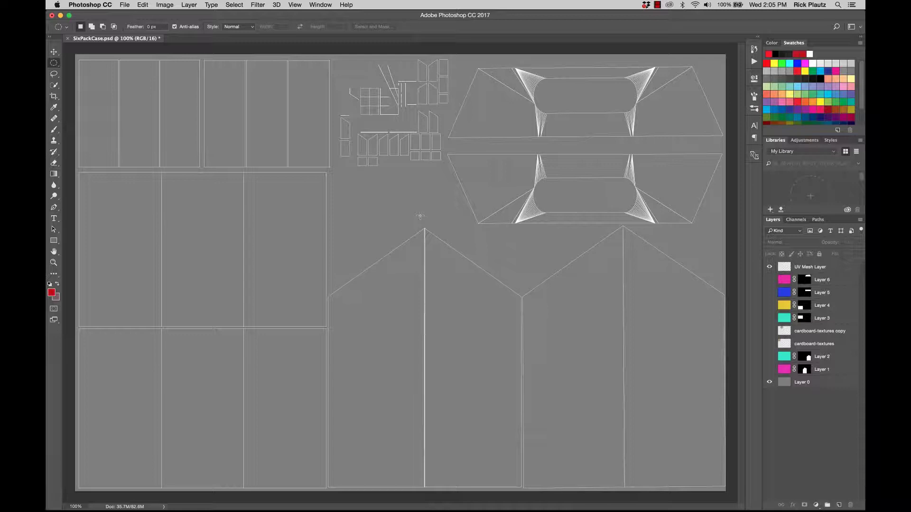
Back in SixPackCase.psd, show all coloured and cardboard layers again under the UV wireframe.
mouse_move(385, 507)
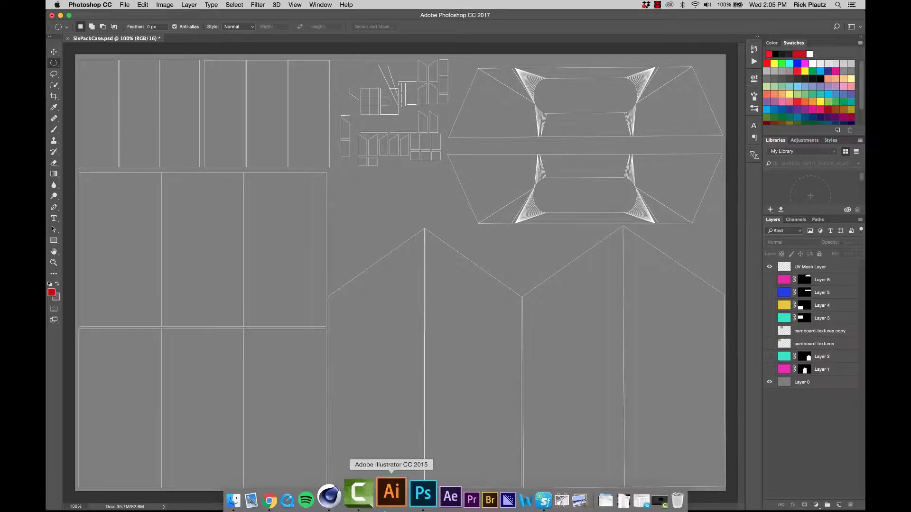
left_click(358, 496)
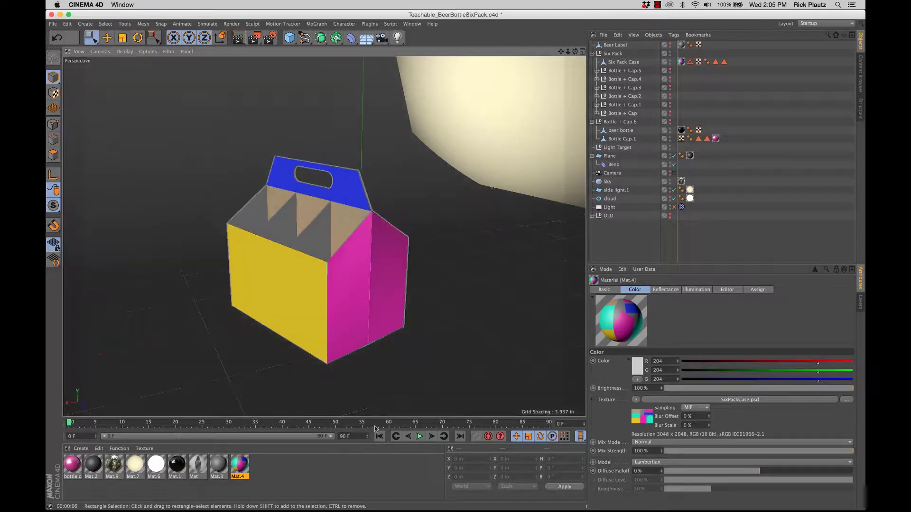
mouse_move(374, 506)
left_click(416, 495)
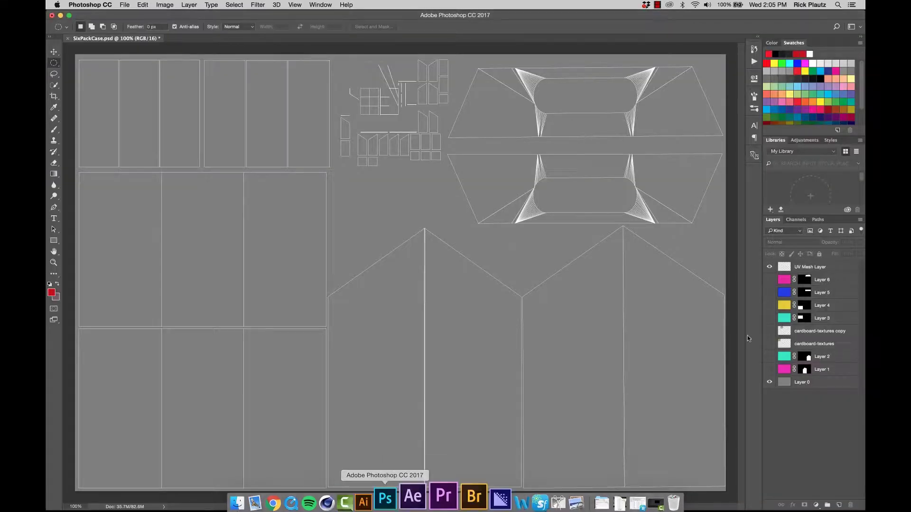
left_click_drag(769, 281, 768, 372)
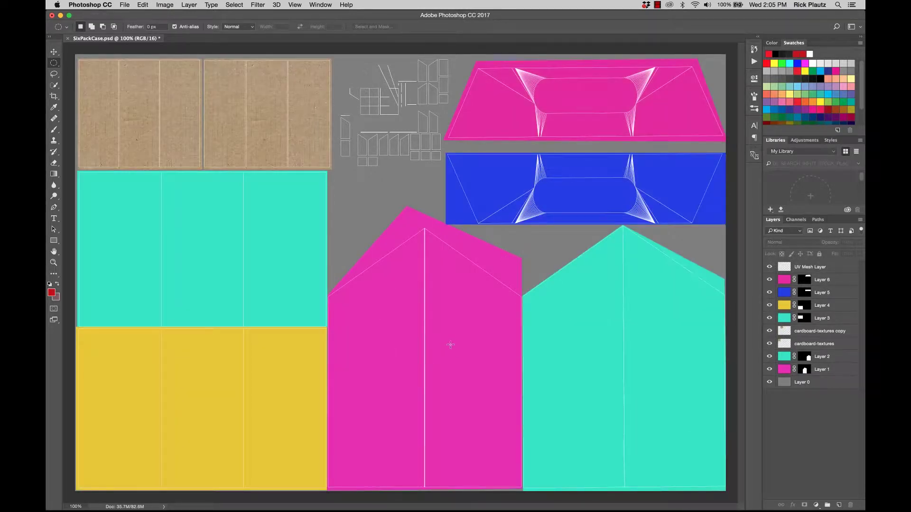
Return to the six-pack case in Cinema 4D and orbit to check its textured sides.
mouse_move(352, 496)
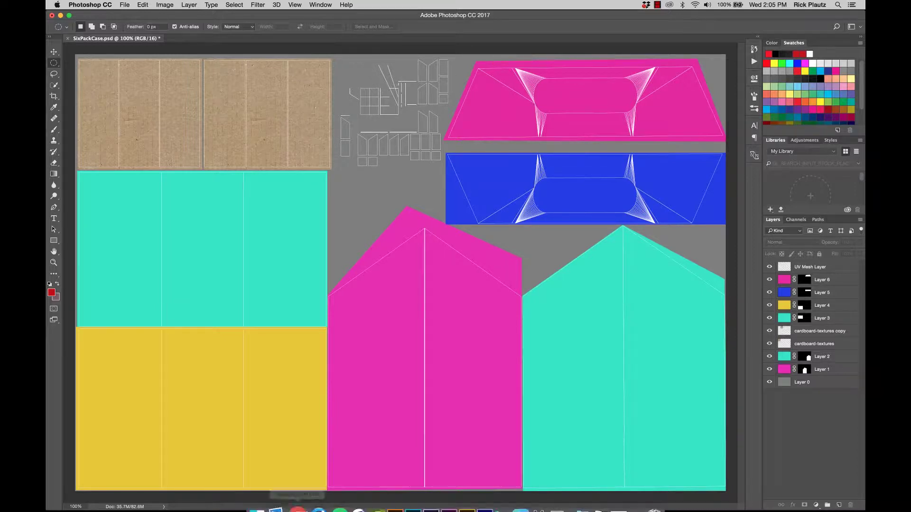
left_click(352, 502)
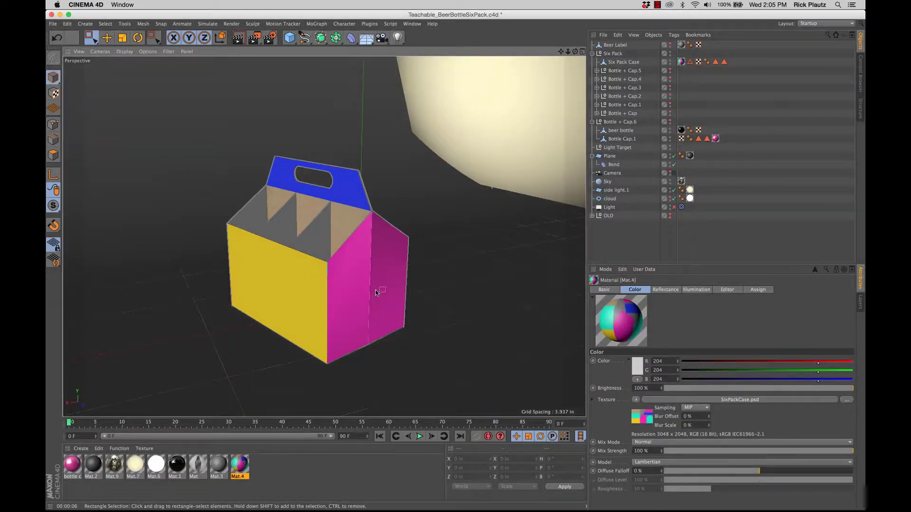
left_click_drag(374, 292, 392, 300, "alt")
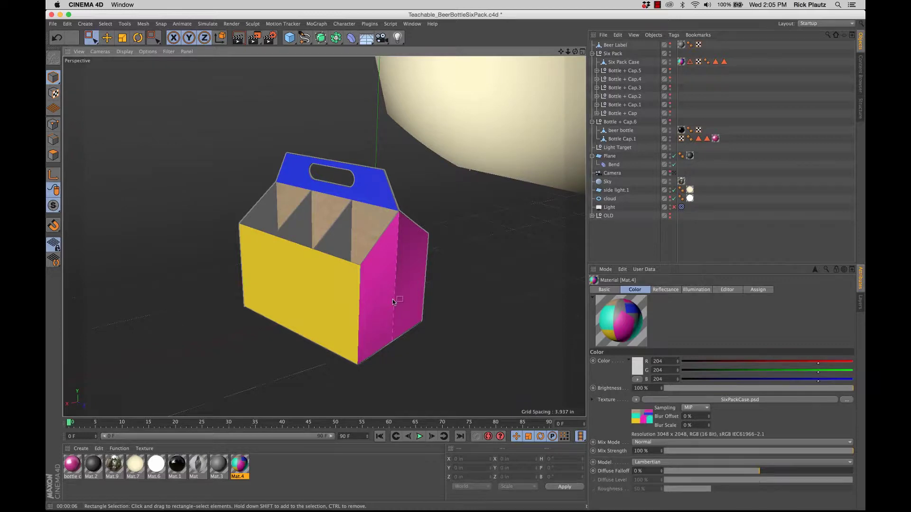
left_click_drag(392, 301, 442, 60, "alt")
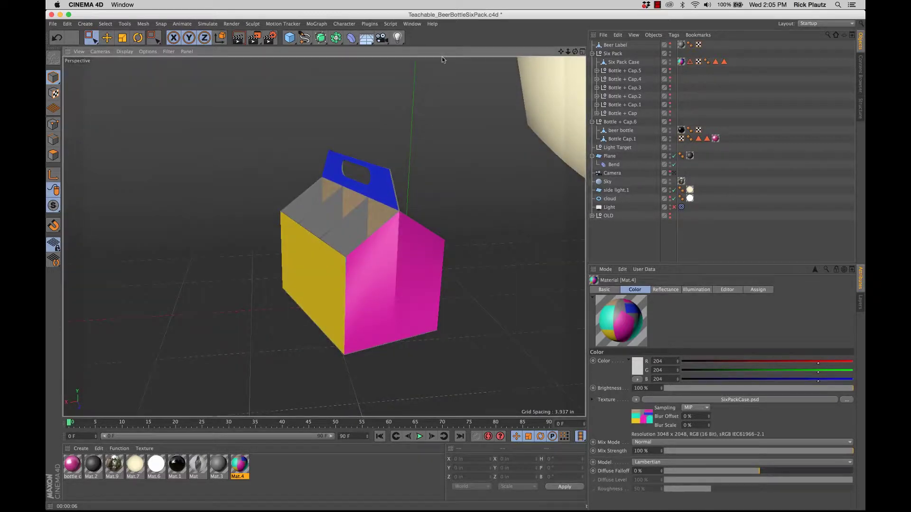
Switch to Lecture 2-UVMapping-Bottle.c4d and inspect the Beer Label and Bottlecap objects.
left_click(418, 24)
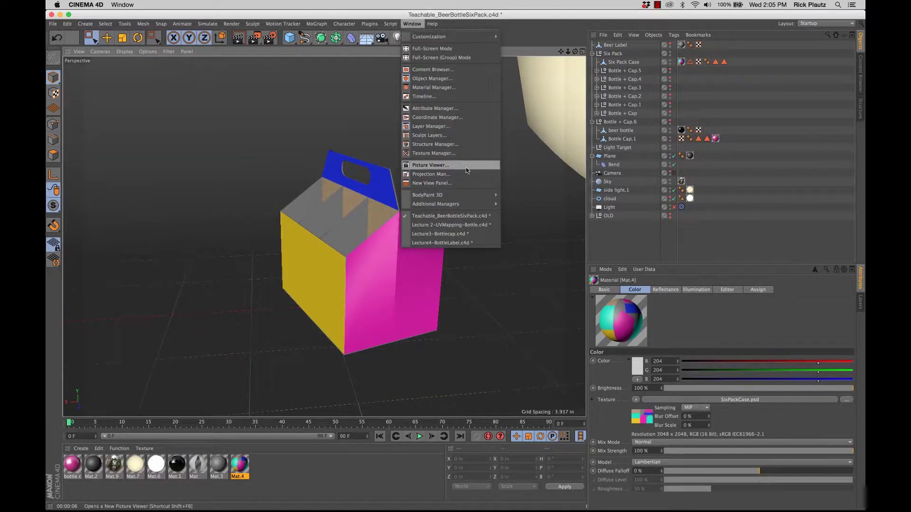
left_click(437, 224)
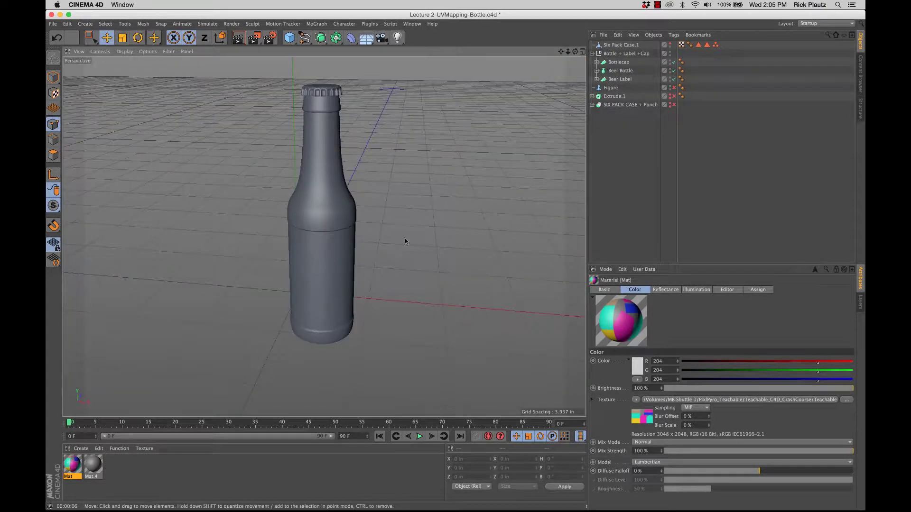
left_click_drag(333, 242, 400, 238, "alt")
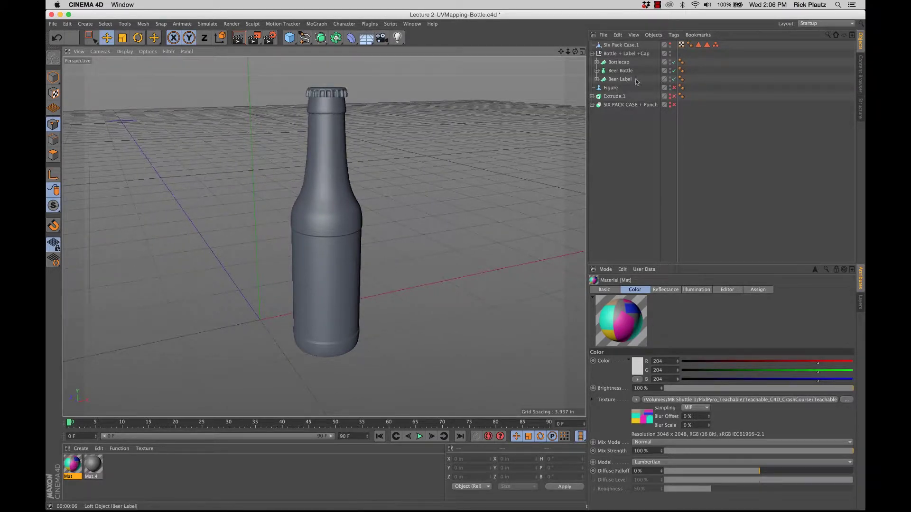
left_click(619, 80)
left_click(619, 63)
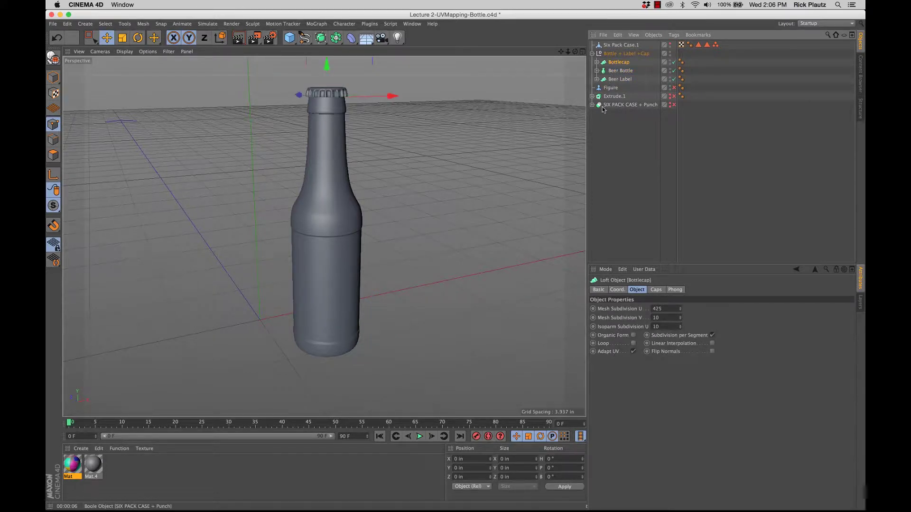
left_click(596, 79, "ctrl")
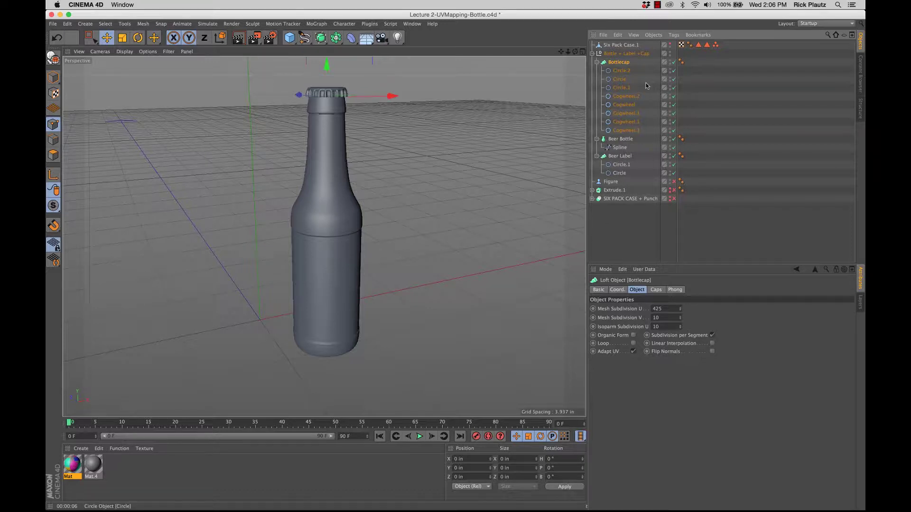
Save the bottle scene and collapse the Bottlecap, Beer Bottle and Beer Label groups.
key("super+s")
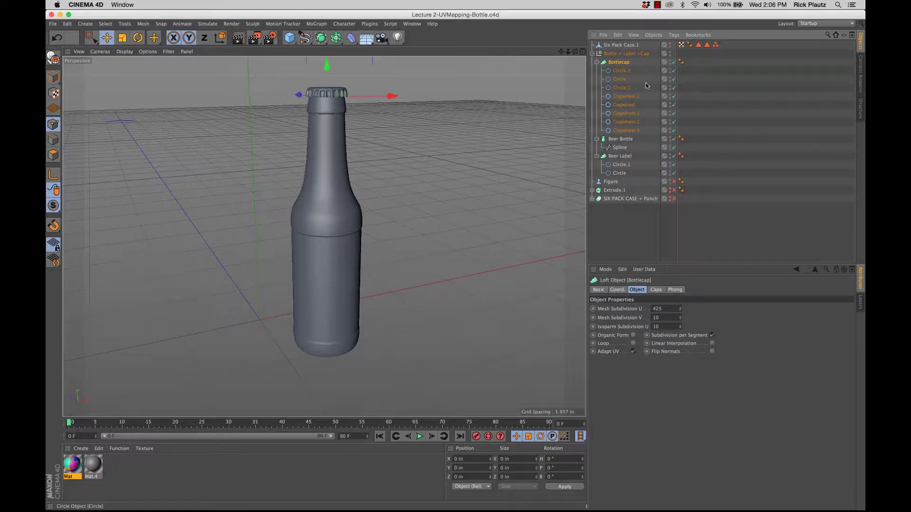
left_click(596, 62)
left_click(596, 71)
left_click(596, 79)
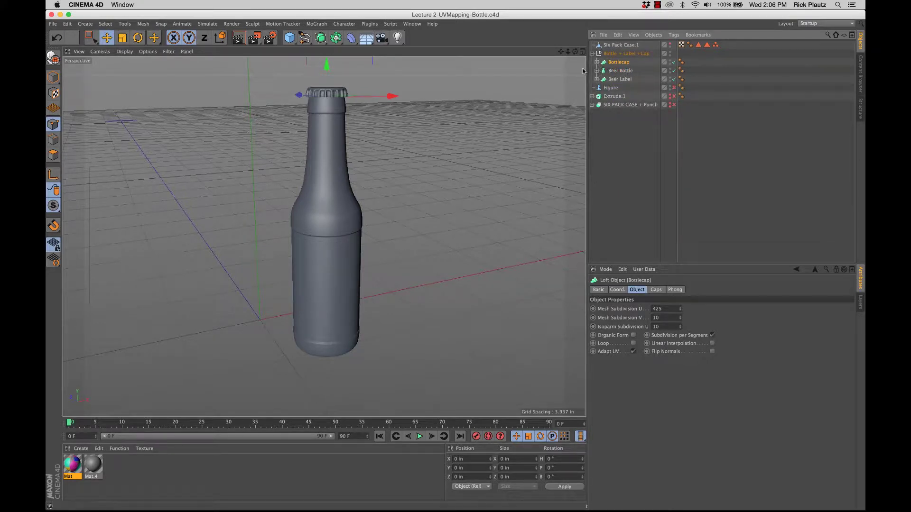
Duplicate the Bottle + Label +Cap group as Bottle + Label +Cap.1 with its children switched off.
left_click(617, 53)
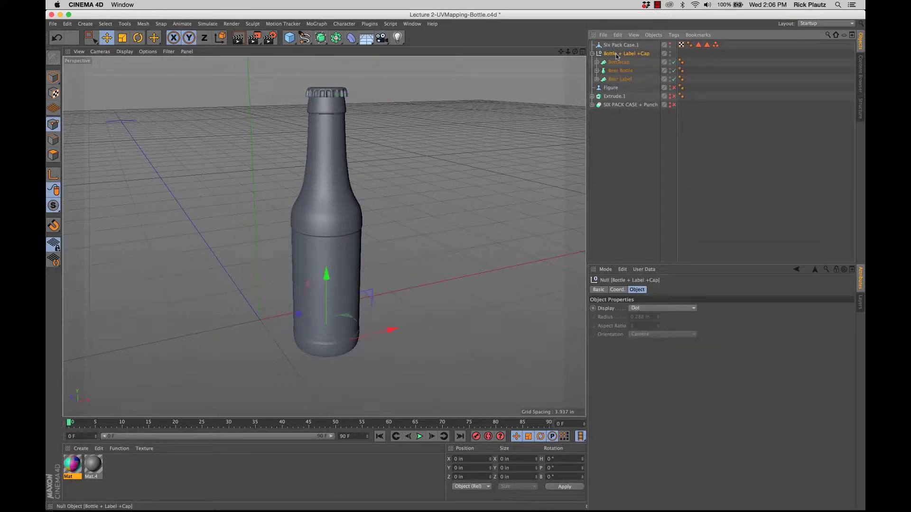
left_click_drag(617, 55, 615, 126, "ctrl")
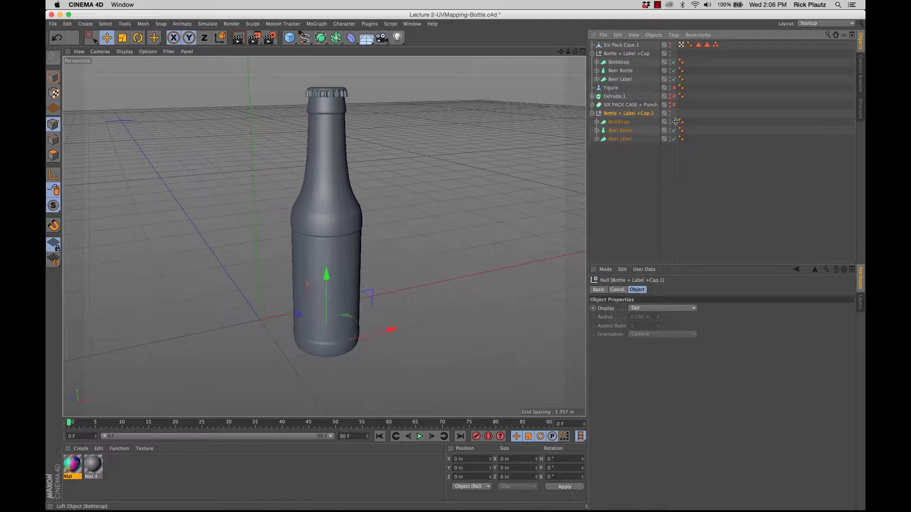
left_click_drag(678, 124, 674, 142)
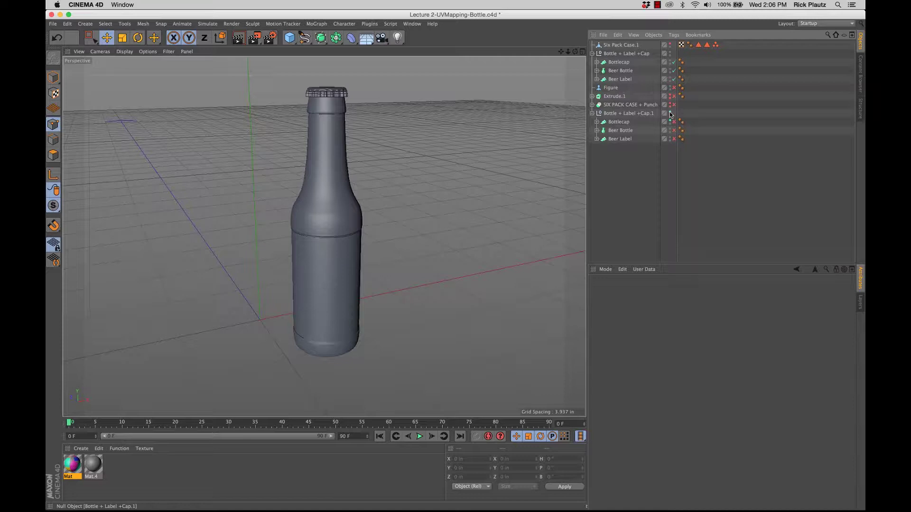
left_click(592, 113)
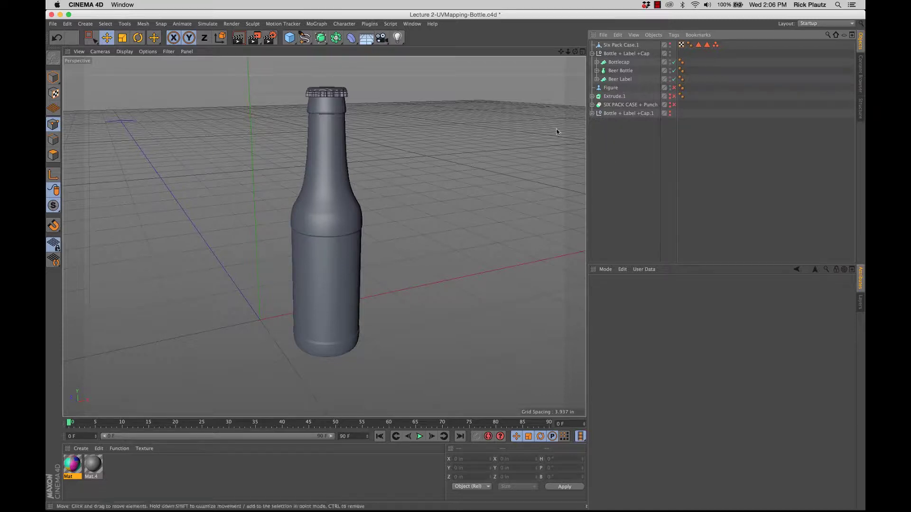
Make the Bottlecap editable and merge it with its cap pieces via Connect Objects + Delete into Bottlecap.1.
left_click(600, 63)
left_click(597, 62)
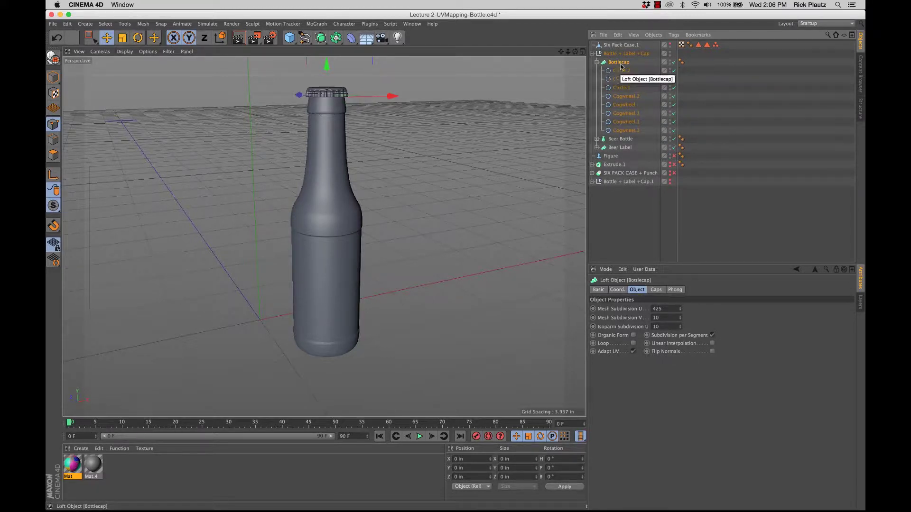
key("c")
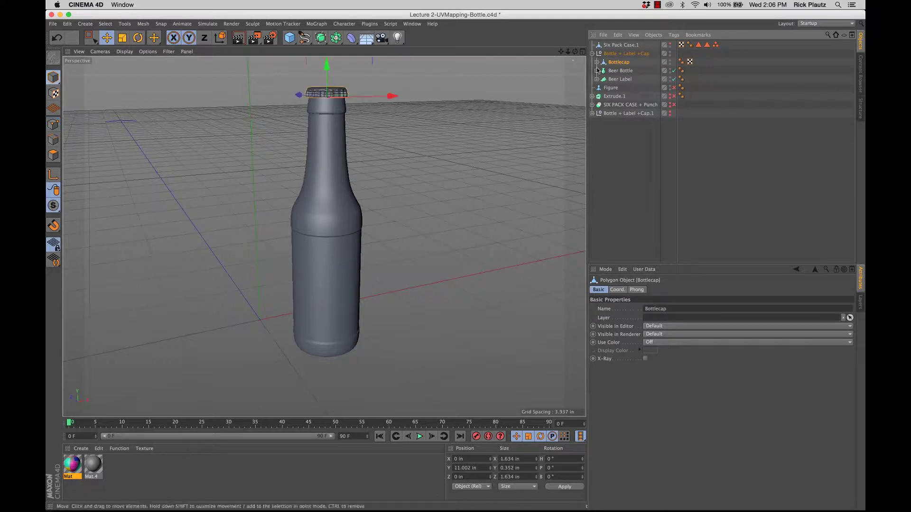
left_click(619, 79)
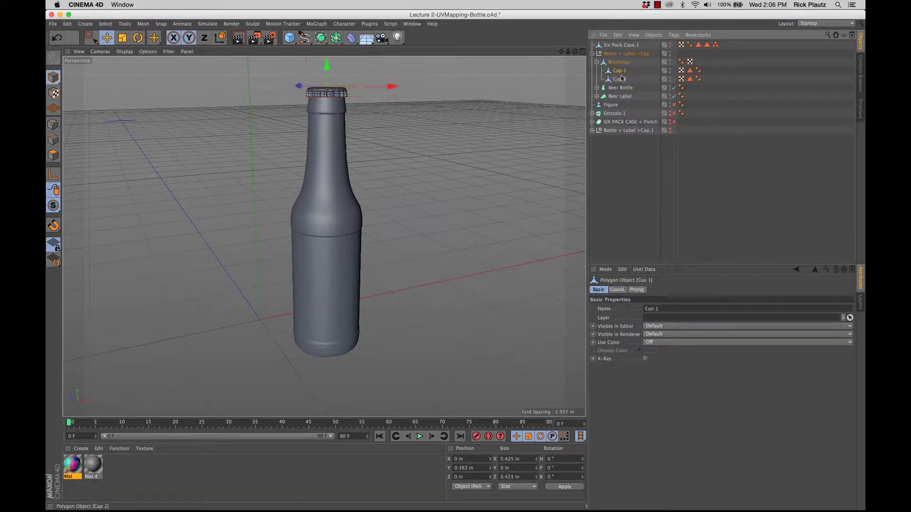
left_click(617, 63)
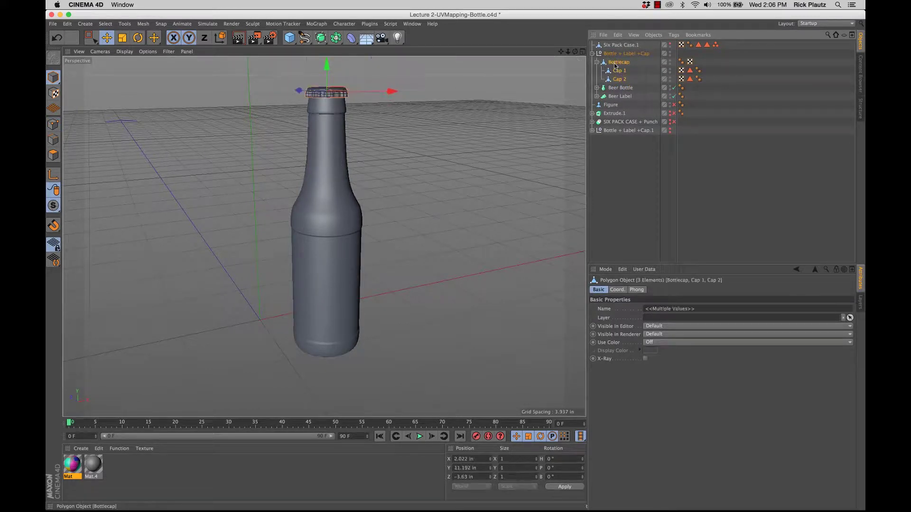
right_click(618, 64)
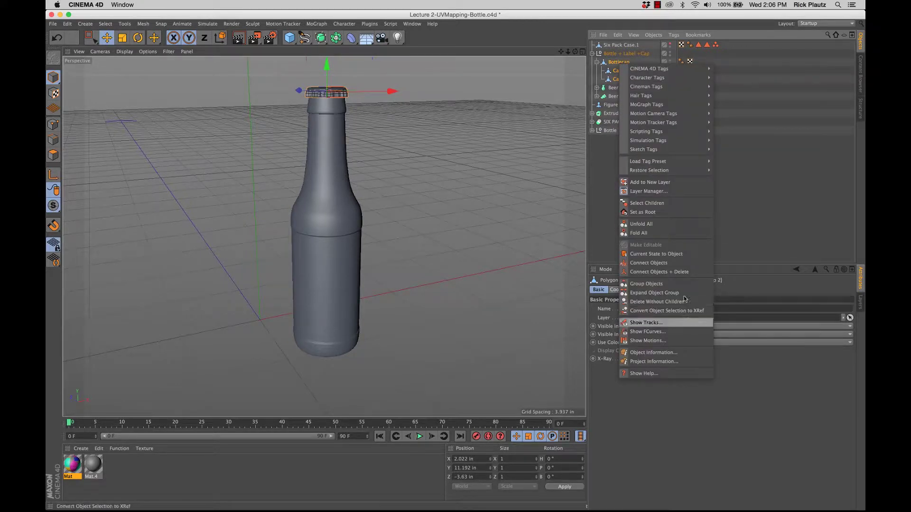
left_click(694, 273)
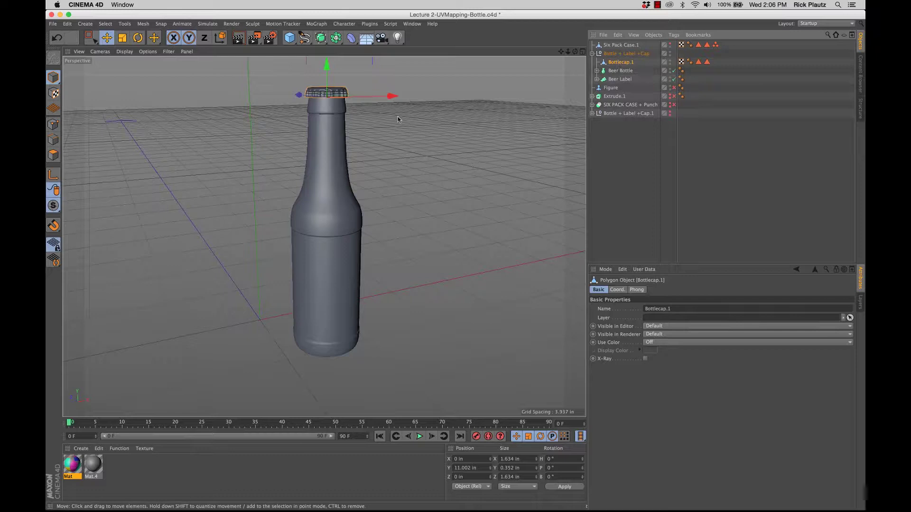
Select all of Bottlecap.1's points, apply Optimize to remove duplicates, then deselect.
left_click(53, 124)
key("ctrl+a")
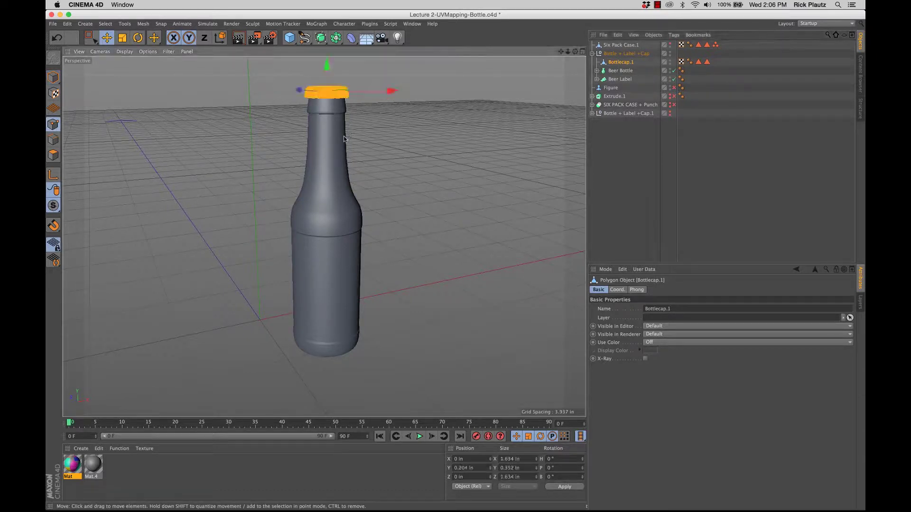
right_click(330, 109)
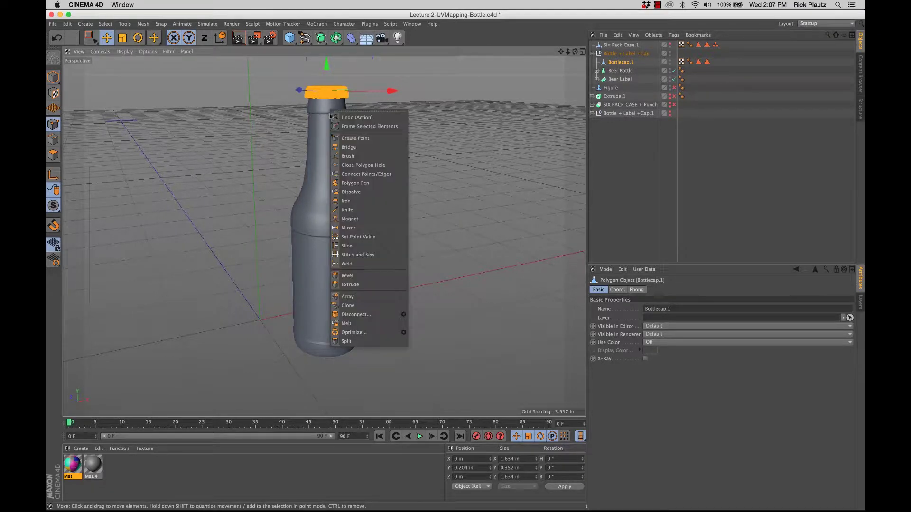
left_click(374, 335)
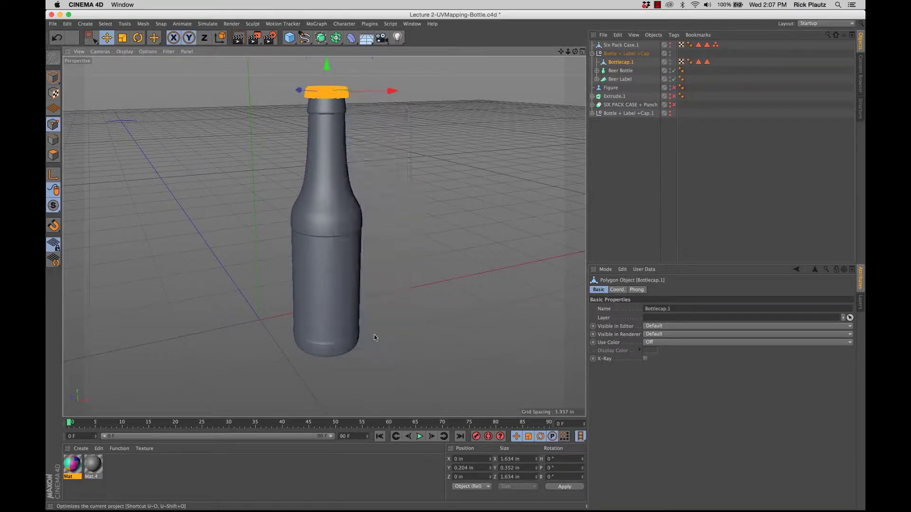
left_click(616, 160)
Make the Beer Bottle lathe editable with C and apply Optimize to its points.
left_click(596, 70)
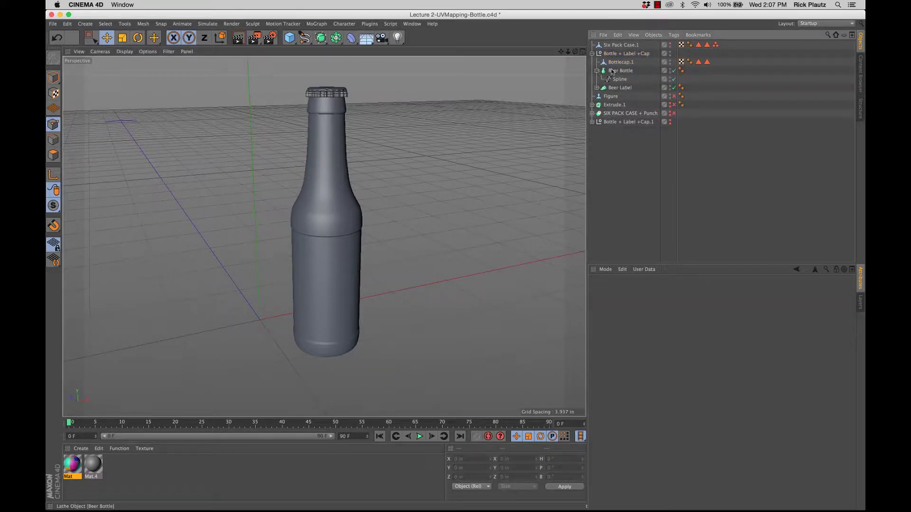
left_click(613, 71)
key("c")
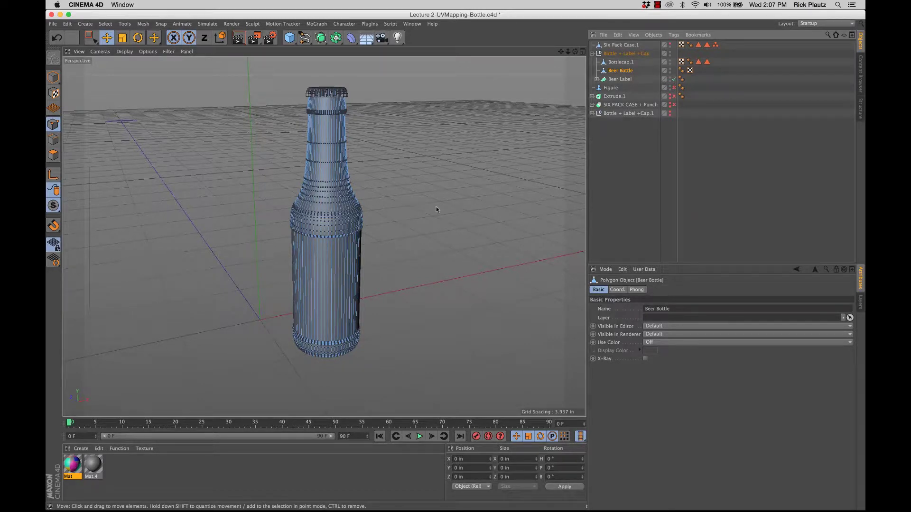
key("ctrl+z")
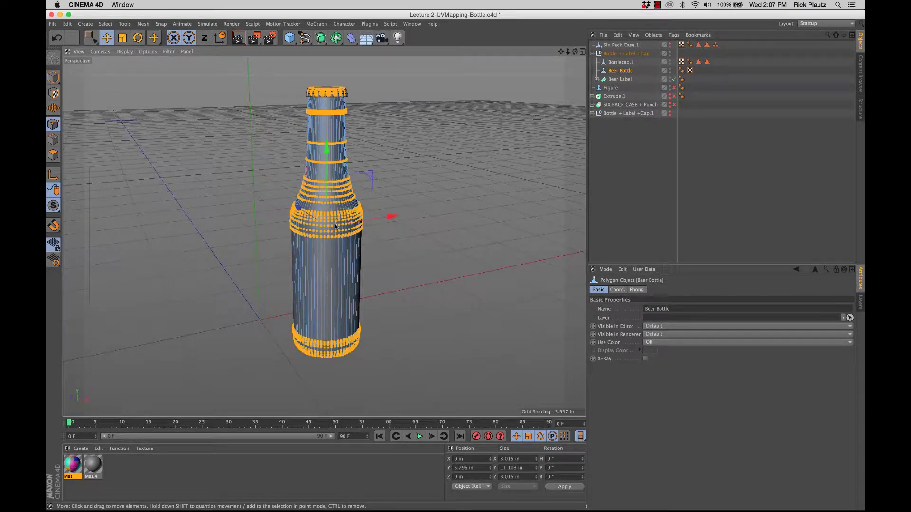
right_click(334, 225)
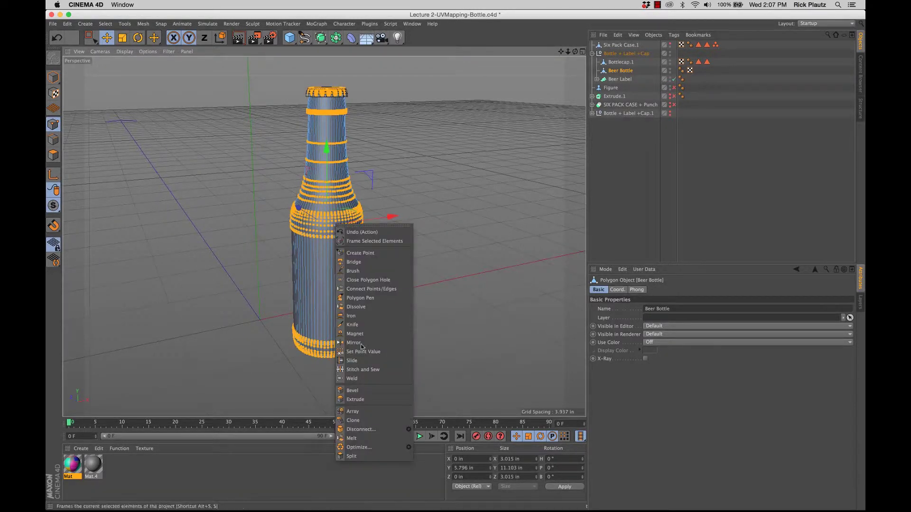
left_click(372, 448)
Test-move the Beer Label loft and undo, then make it editable with C and orbit to check it.
left_click(612, 79)
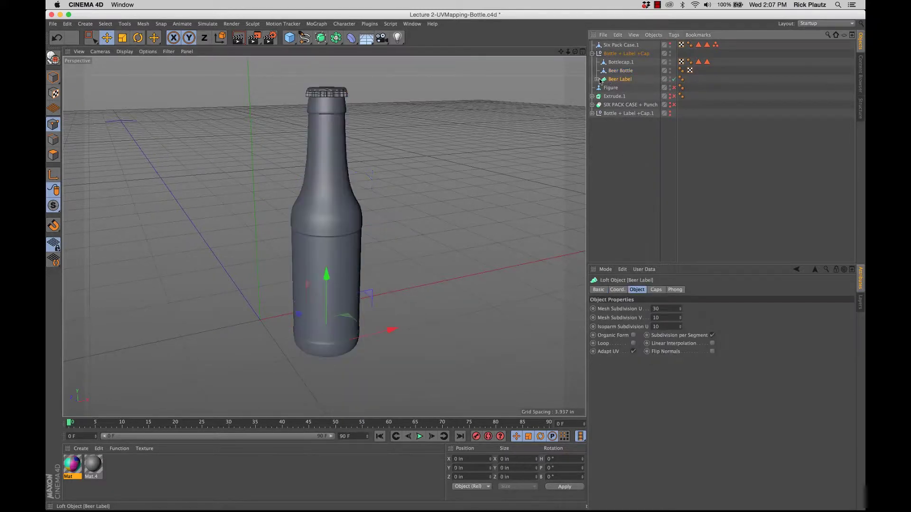
left_click(596, 79)
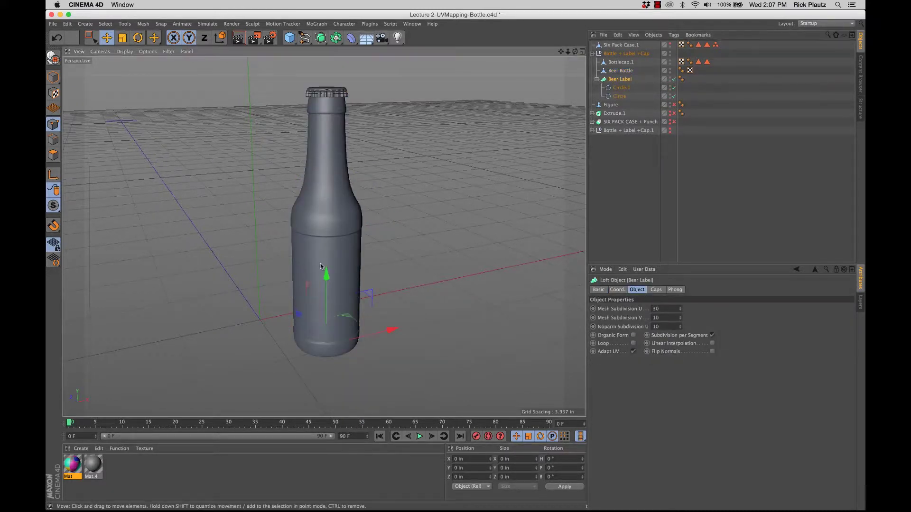
left_click_drag(346, 265, 339, 317, "alt")
left_click_drag(421, 365, 514, 370)
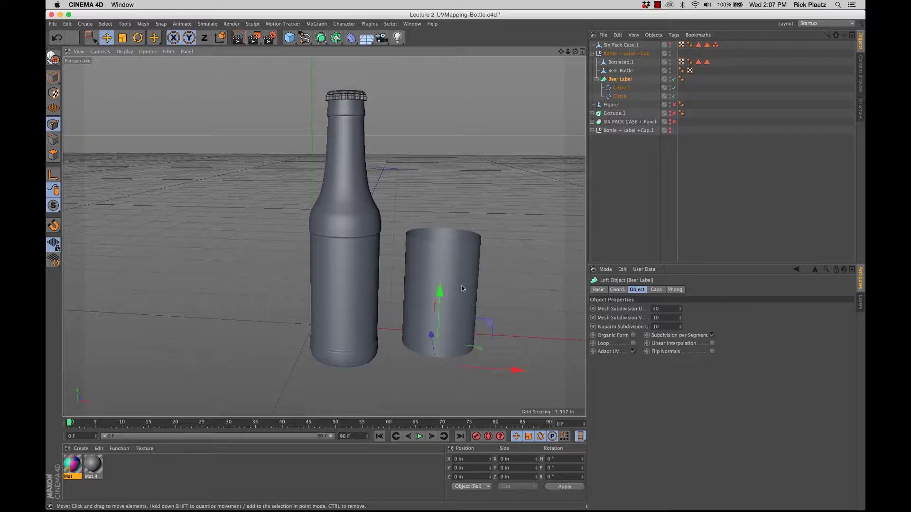
key("super+z")
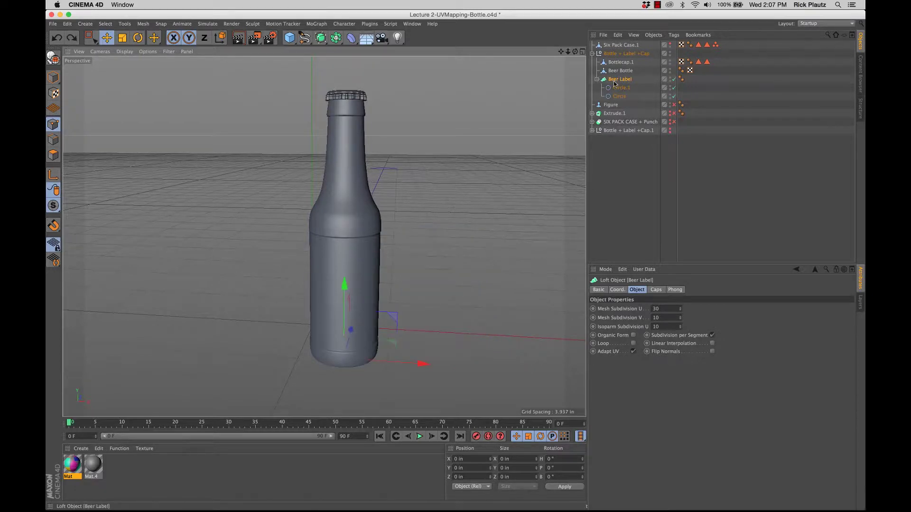
key("c")
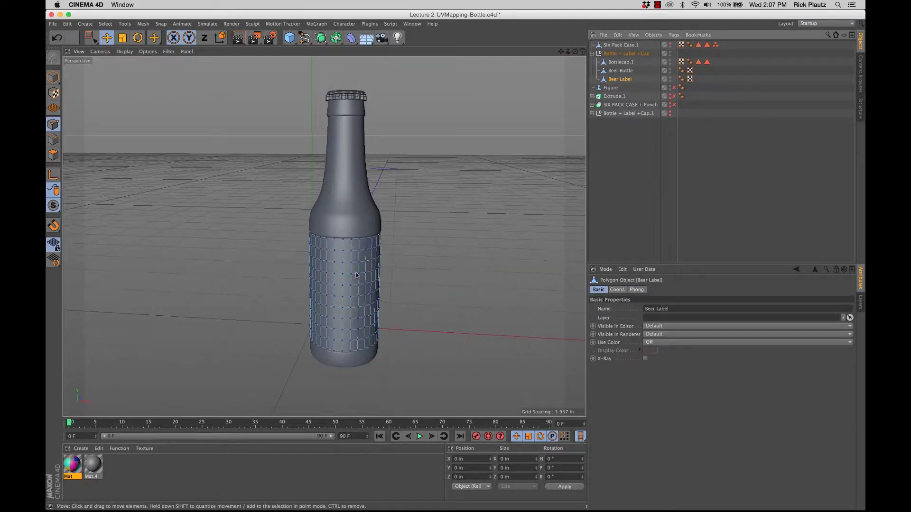
mouse_move(357, 275)
left_mouse_down("alt")
mouse_move(413, 289)
mouse_move(512, 286)
mouse_move(419, 281)
mouse_move(412, 266)
mouse_move(342, 266)
left_mouse_up("alt")
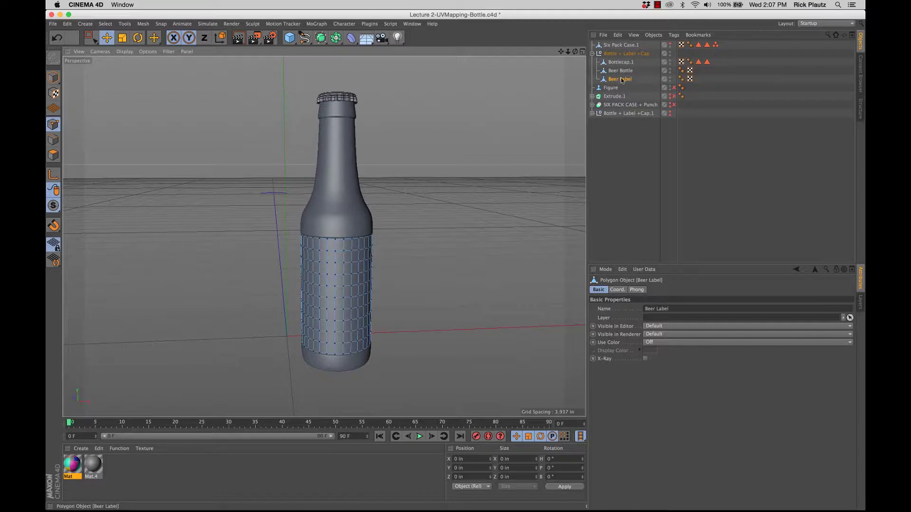
left_click_drag(337, 274, 335, 299, "alt")
Save the bottle scene with Cmd+S.
key("super+s")
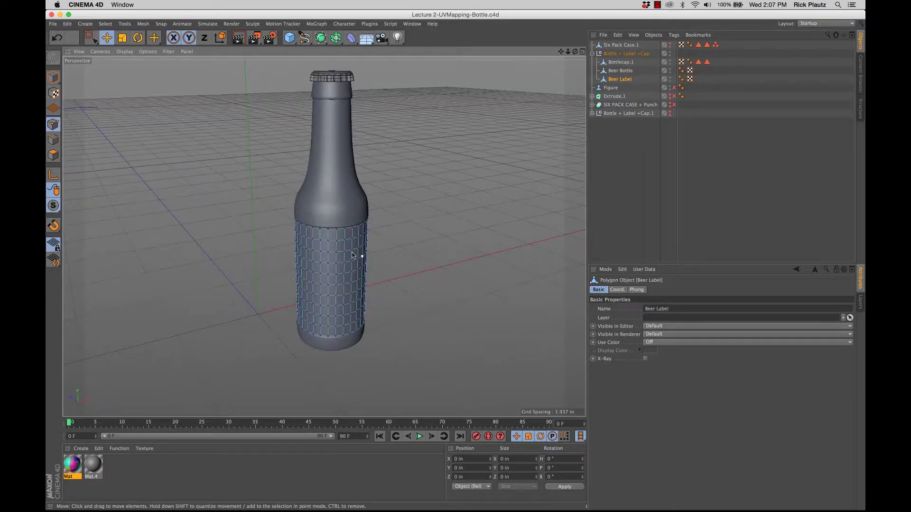
left_click_drag(315, 260, 350, 242, "alt")
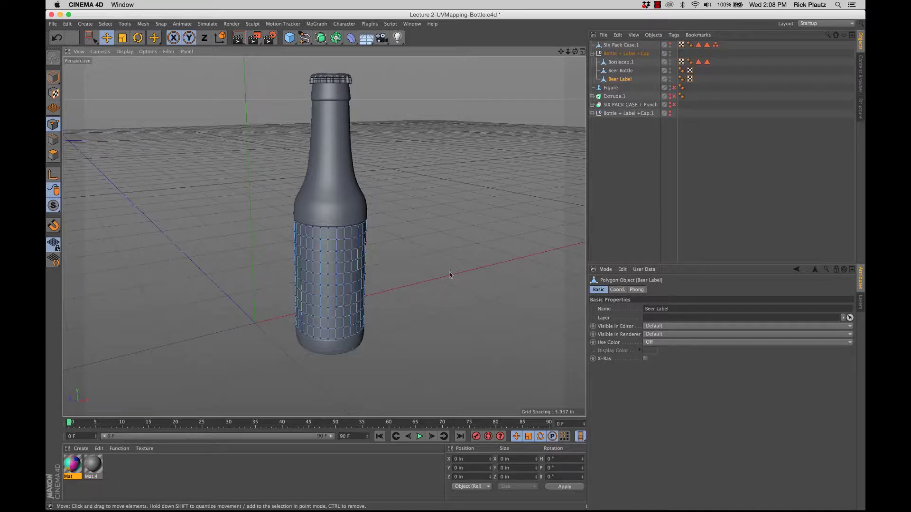
key("super+s")
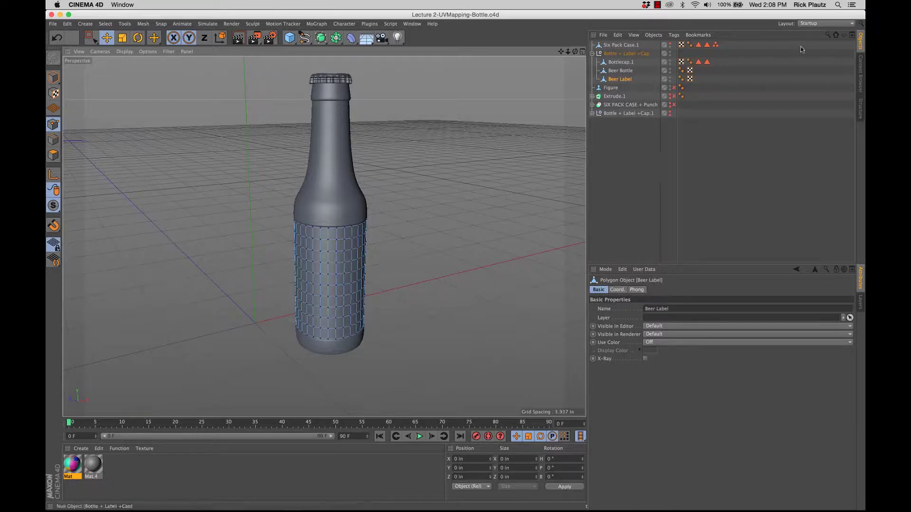
Switch the interface layout to BP UV Edit.
left_click(817, 23)
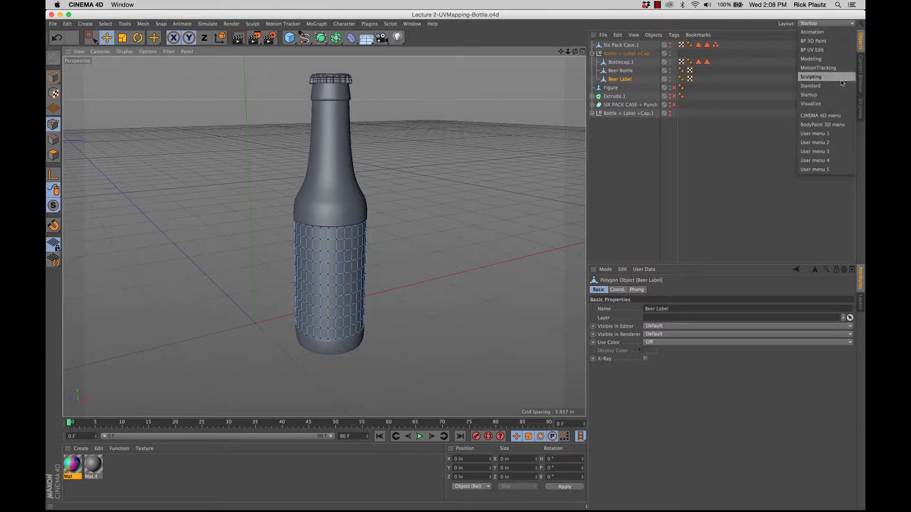
left_click(727, 174)
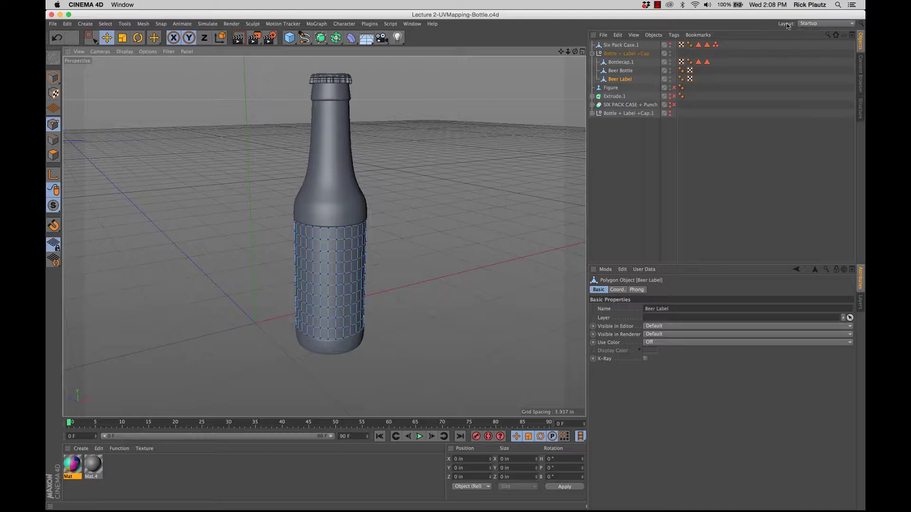
left_click(845, 27)
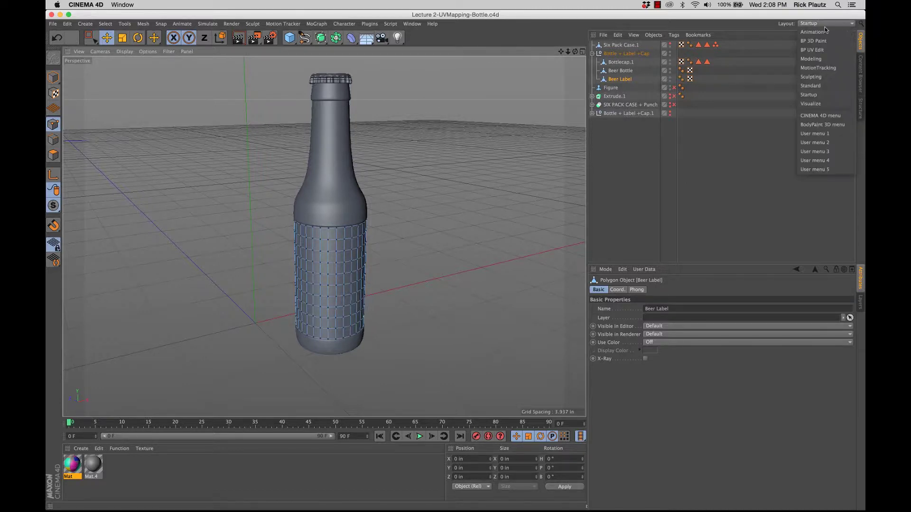
left_click(833, 50)
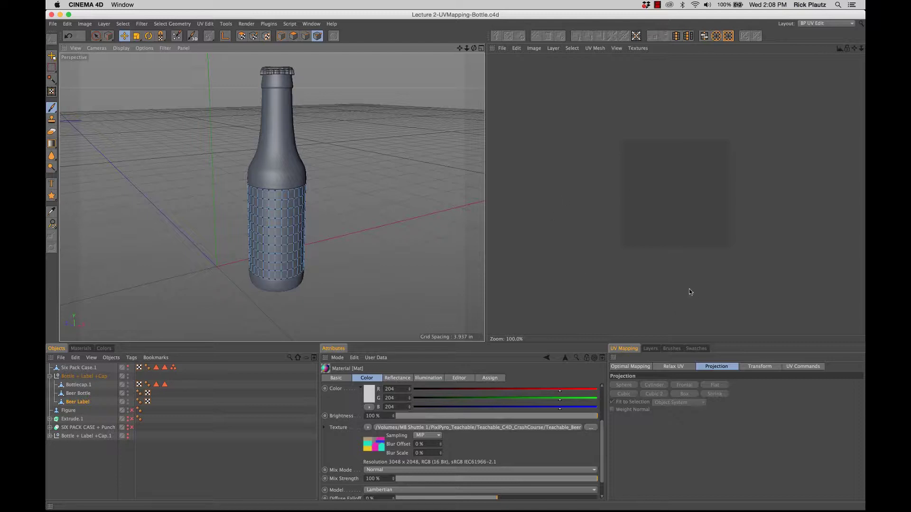
Select the Beer Label polygon object in the BP UV Edit layout's Objects manager.
left_click(85, 403)
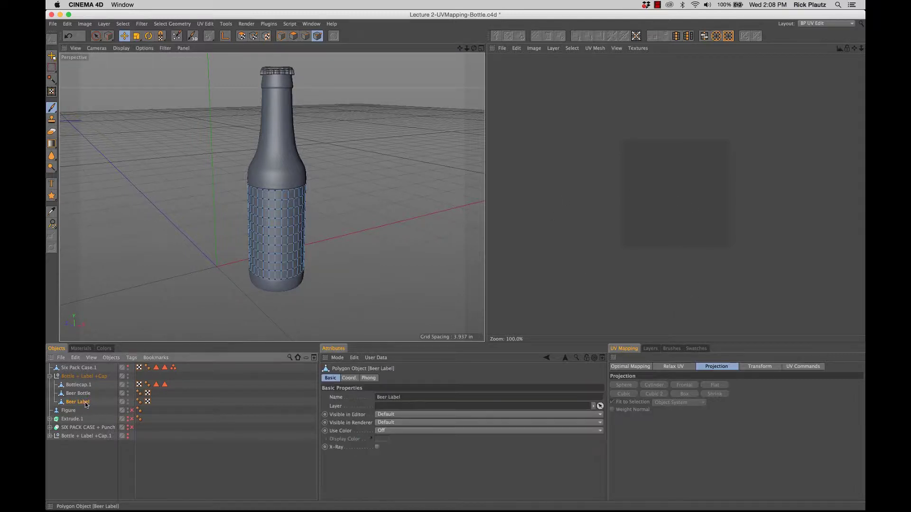
left_click(167, 464)
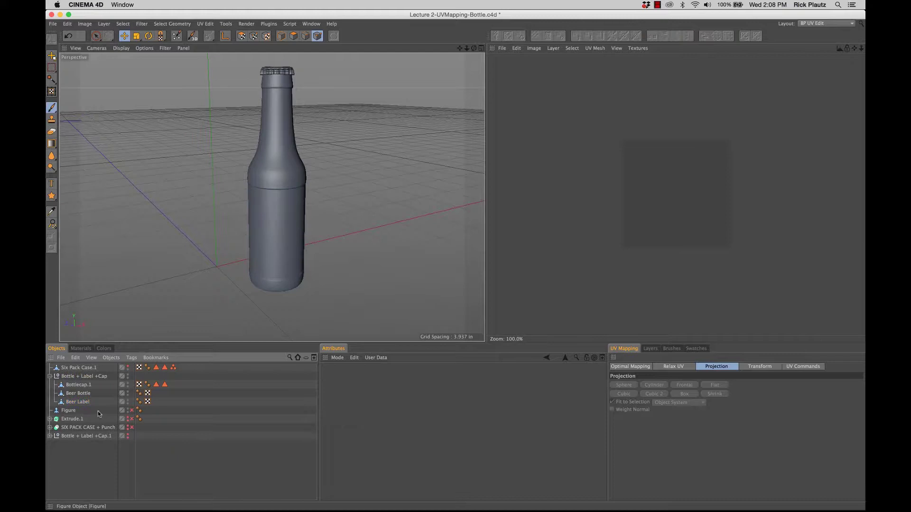
left_click(80, 404)
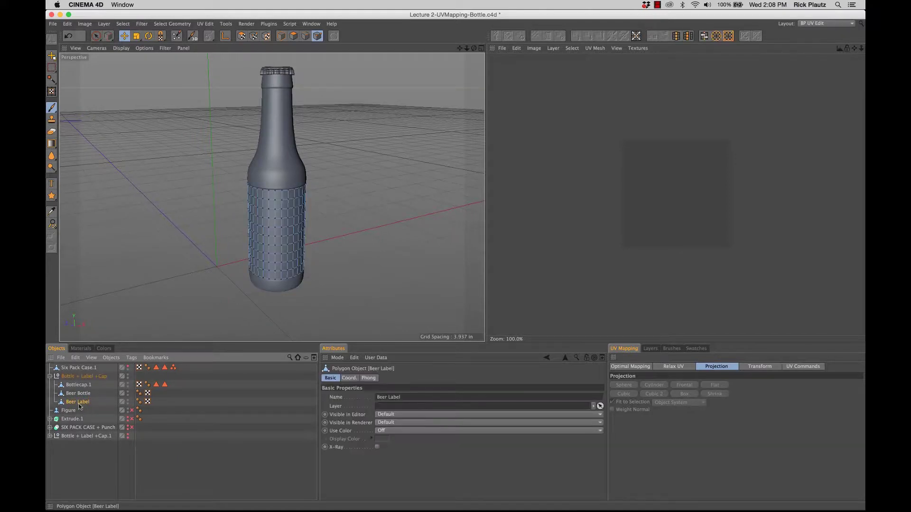
Launch the Paint Setup Wizard, deselect all, and check only Beer Label under Bottle + Label +Cap.
left_click(177, 37)
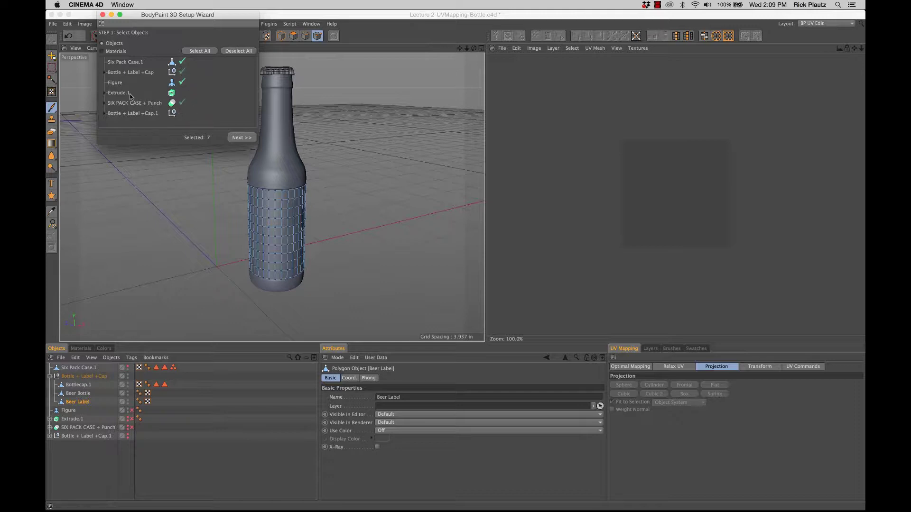
left_click(238, 51)
left_click(105, 72)
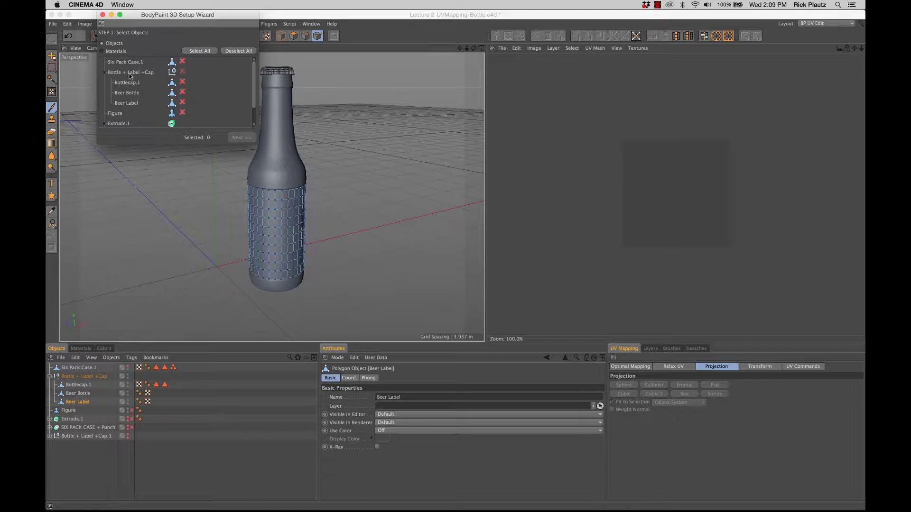
left_click(182, 103)
Run the BodyPaint Setup Wizard with a maximum texture size of 2048 to create Mat.1 for Beer Label.
left_click(240, 138)
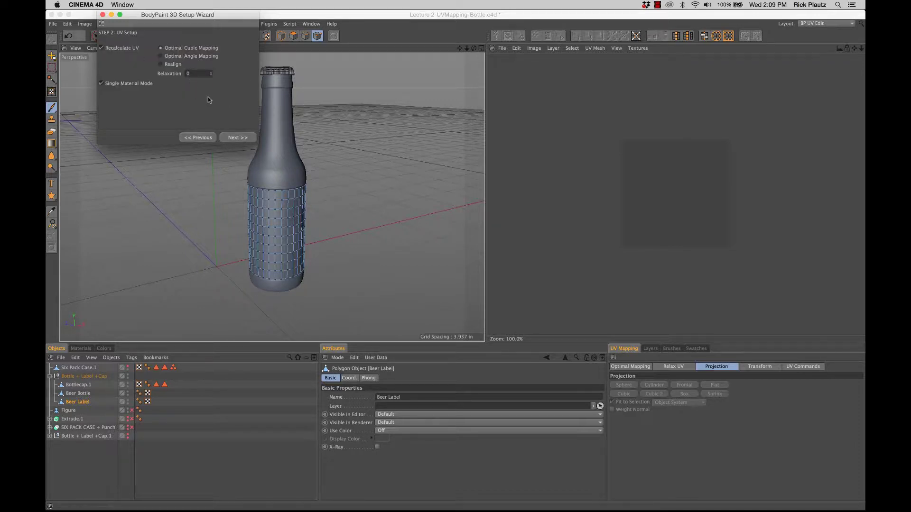
left_click(235, 139)
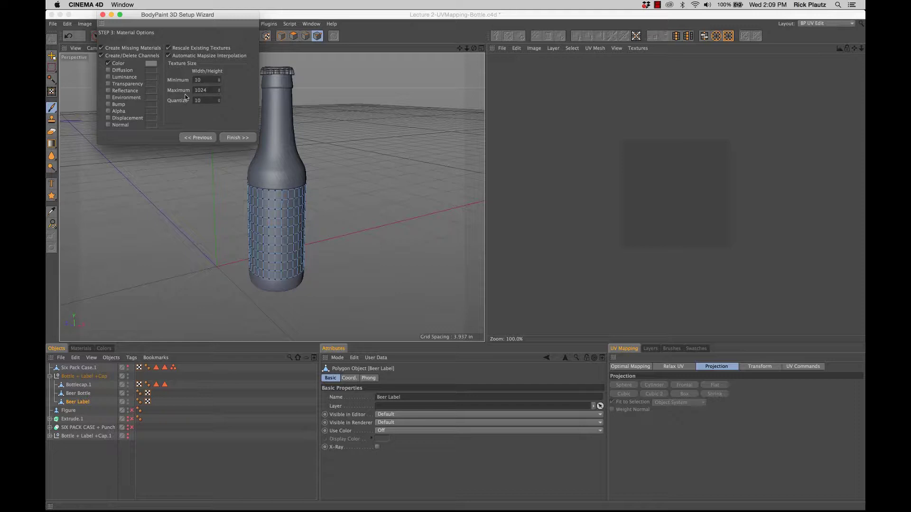
double_click(212, 92)
type("2048")
left_click(235, 138)
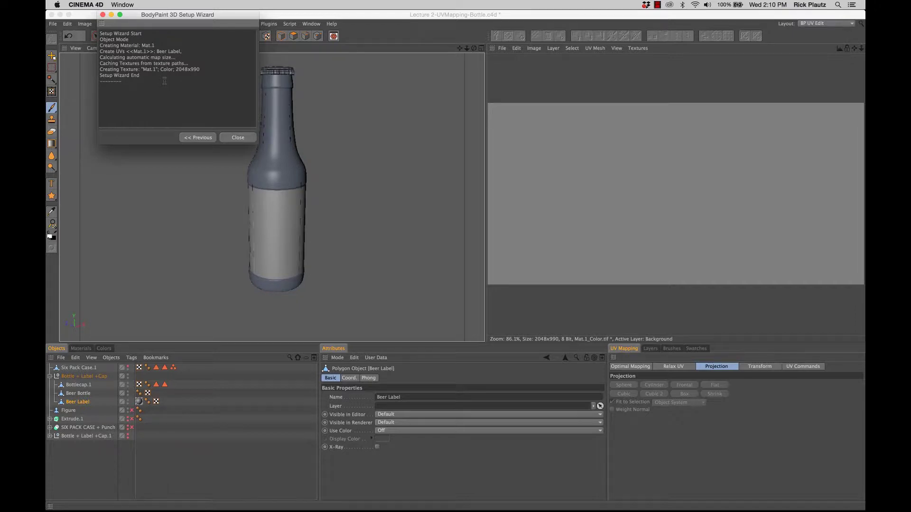
left_click(237, 138)
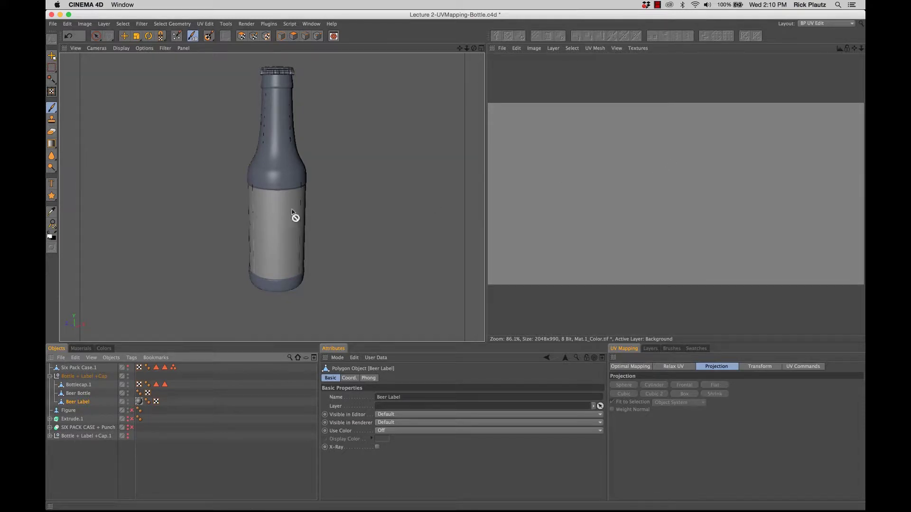
mouse_move(289, 247)
left_mouse_down("alt")
mouse_move(336, 240)
mouse_move(297, 244)
left_mouse_up("alt")
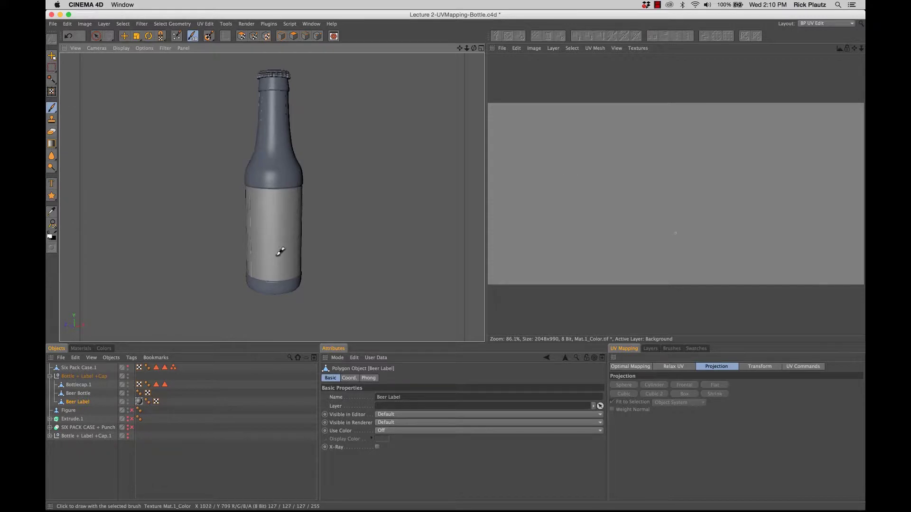
mouse_move(255, 218)
left_mouse_down()
mouse_move(287, 213)
mouse_move(264, 260)
mouse_move(281, 263)
mouse_move(278, 226)
mouse_move(292, 221)
mouse_move(290, 211)
mouse_move(272, 210)
mouse_move(285, 229)
mouse_move(275, 256)
mouse_move(284, 272)
mouse_move(187, 270)
mouse_move(244, 272)
left_mouse_up()
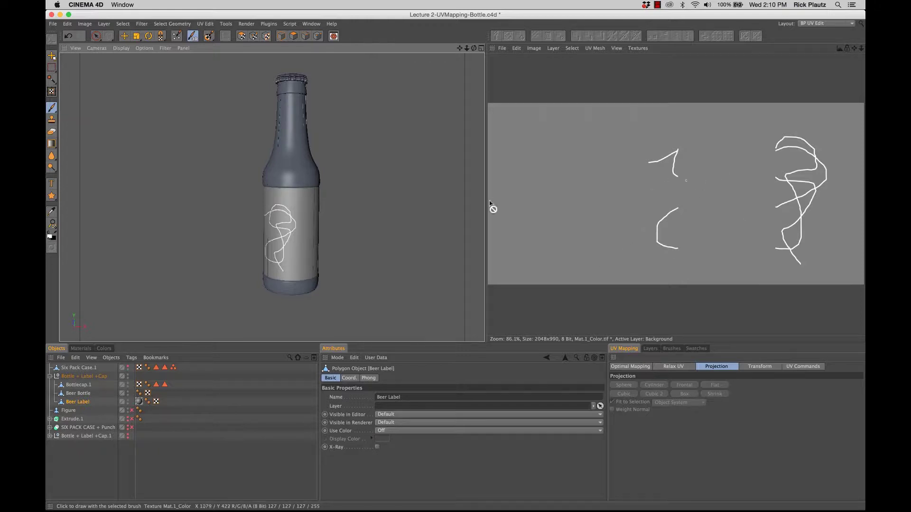
key("super+z")
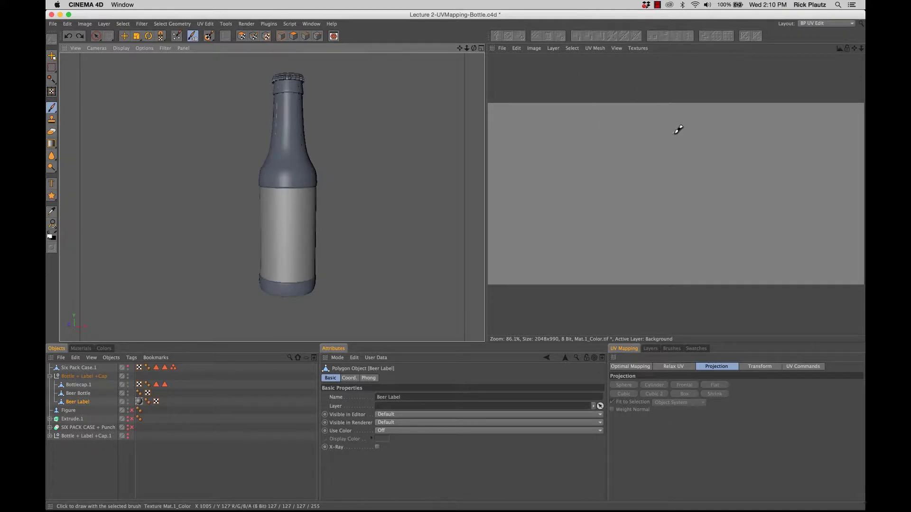
Enable Show UV Mesh in the Texture view so the label's UV grid overlays the texture.
left_click(596, 49)
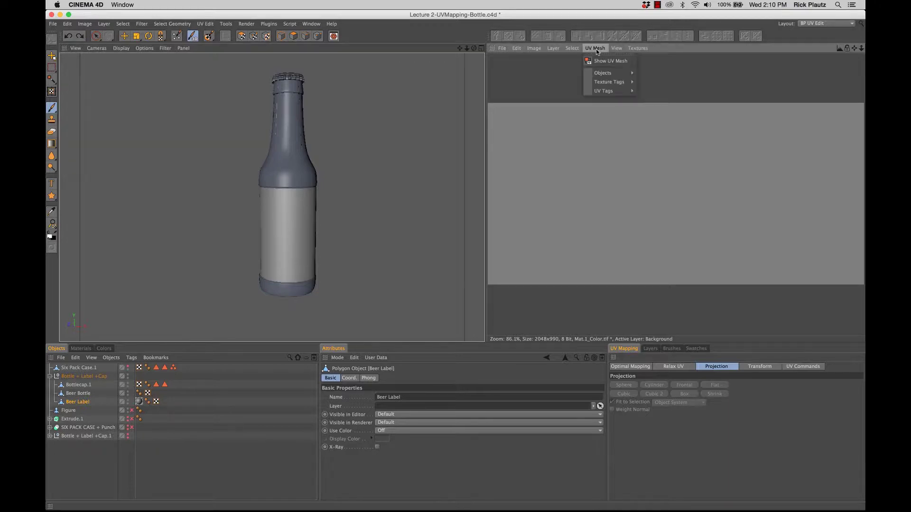
left_click(628, 61)
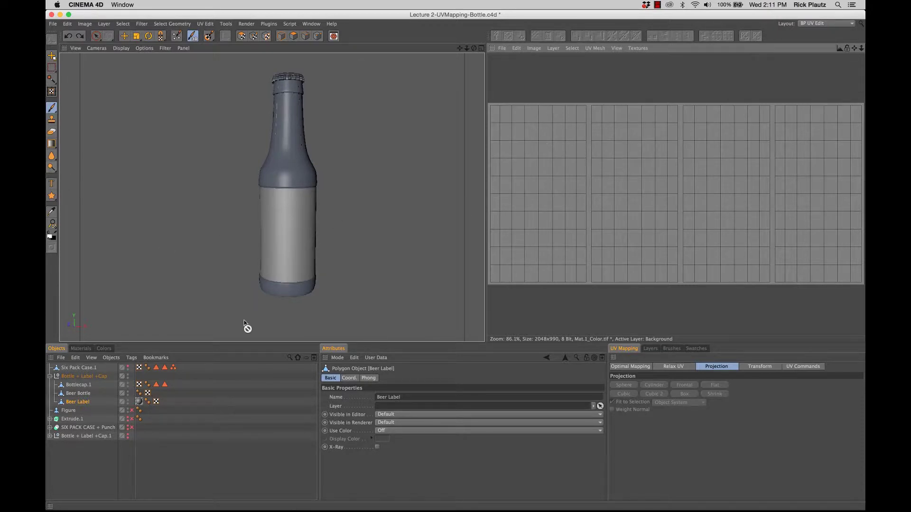
left_click(70, 402)
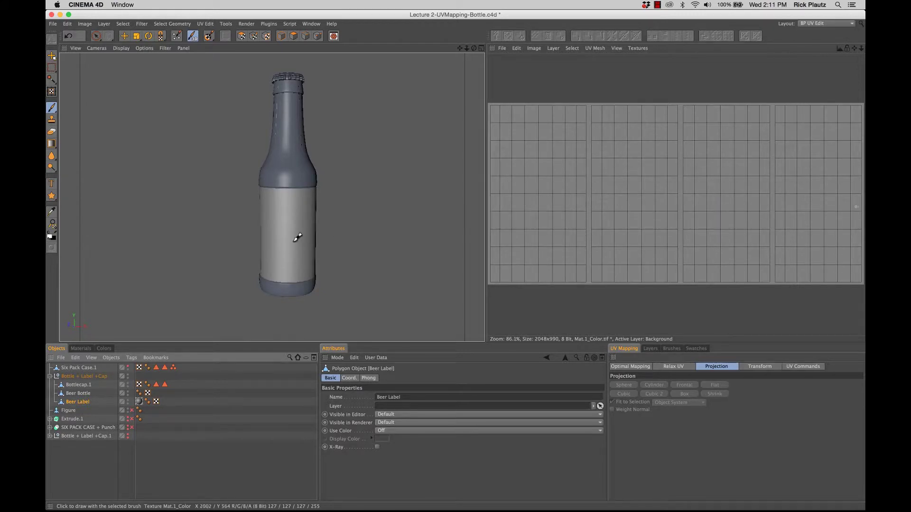
mouse_move(601, 234)
left_mouse_down()
mouse_move(671, 177)
mouse_move(716, 154)
mouse_move(735, 177)
mouse_move(716, 199)
mouse_move(734, 219)
mouse_move(727, 194)
mouse_move(746, 210)
mouse_move(717, 207)
mouse_move(701, 236)
mouse_move(721, 216)
left_mouse_up()
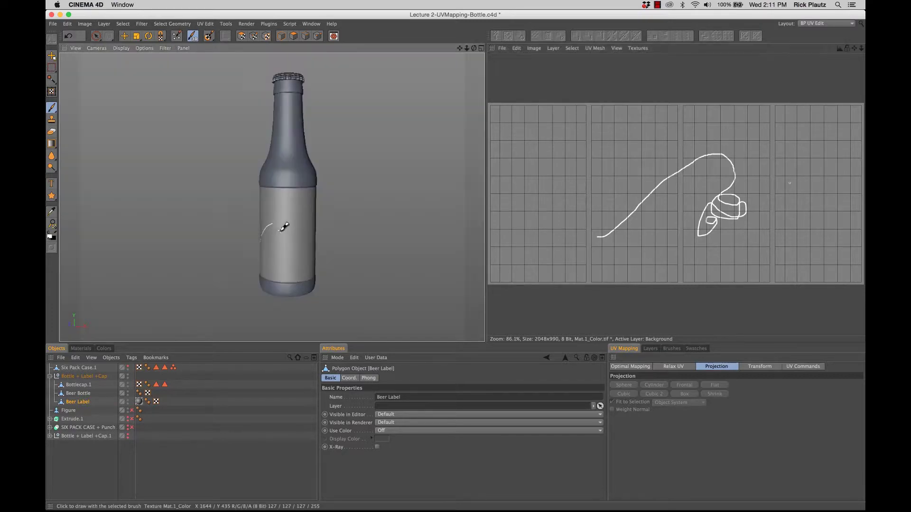
mouse_move(307, 217)
left_mouse_down("alt")
mouse_move(85, 240)
mouse_move(279, 220)
mouse_move(289, 239)
left_mouse_up("alt")
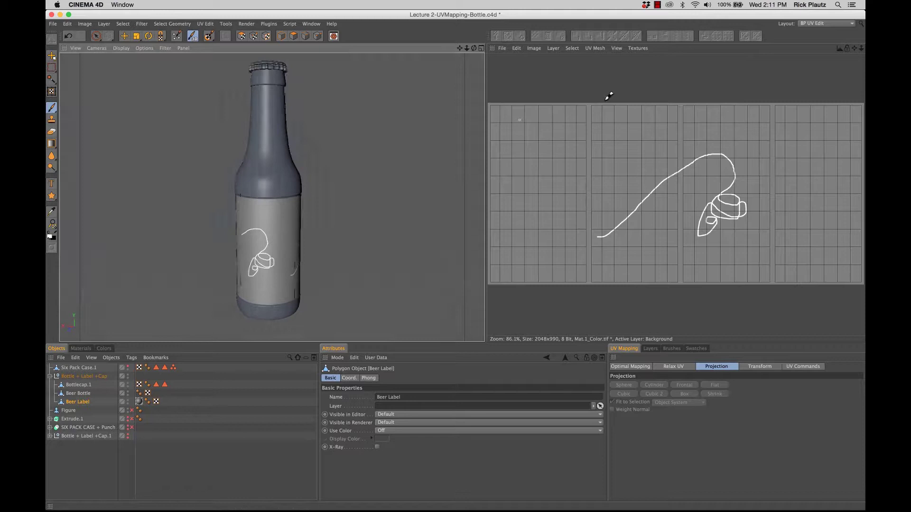
mouse_move(517, 161)
left_mouse_down()
mouse_move(547, 166)
mouse_move(568, 190)
mouse_move(610, 194)
mouse_move(694, 142)
mouse_move(734, 176)
mouse_move(676, 183)
mouse_move(745, 209)
mouse_move(716, 165)
mouse_move(748, 183)
mouse_move(703, 210)
left_mouse_up()
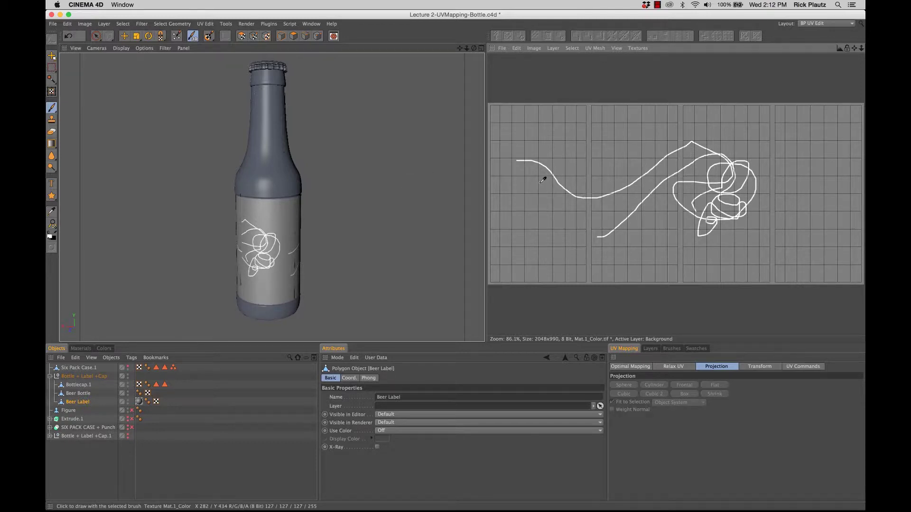
key("super+z")
key("super+z")
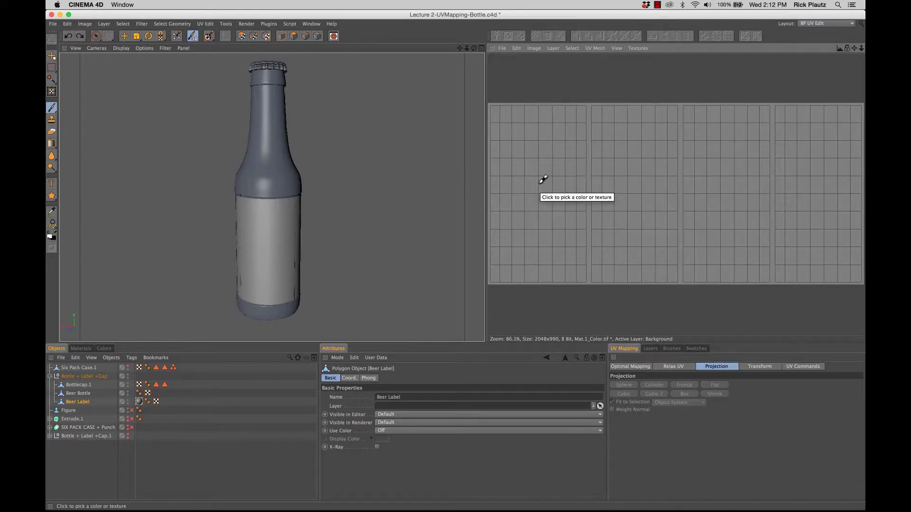
left_click_drag(259, 243, 369, 236, "alt")
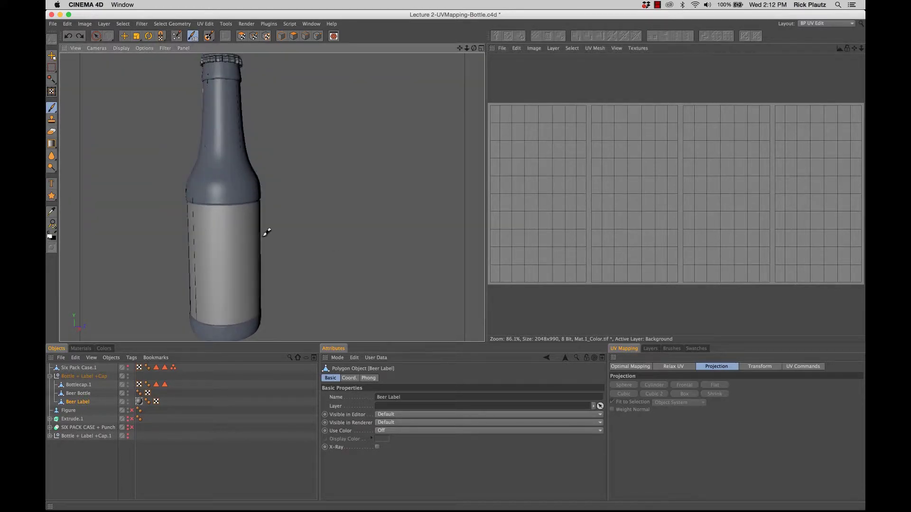
middle_click_drag(264, 229, 297, 247, "alt")
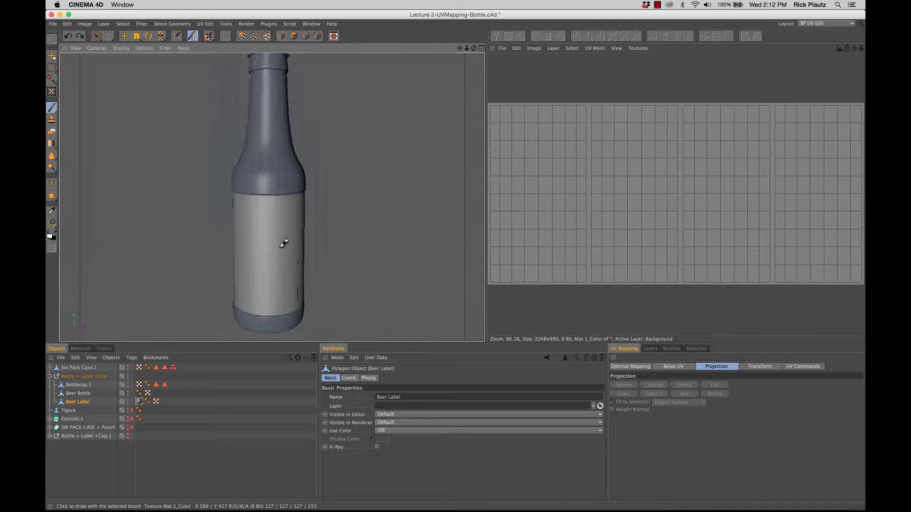
left_click_drag(296, 247, 261, 256, "alt")
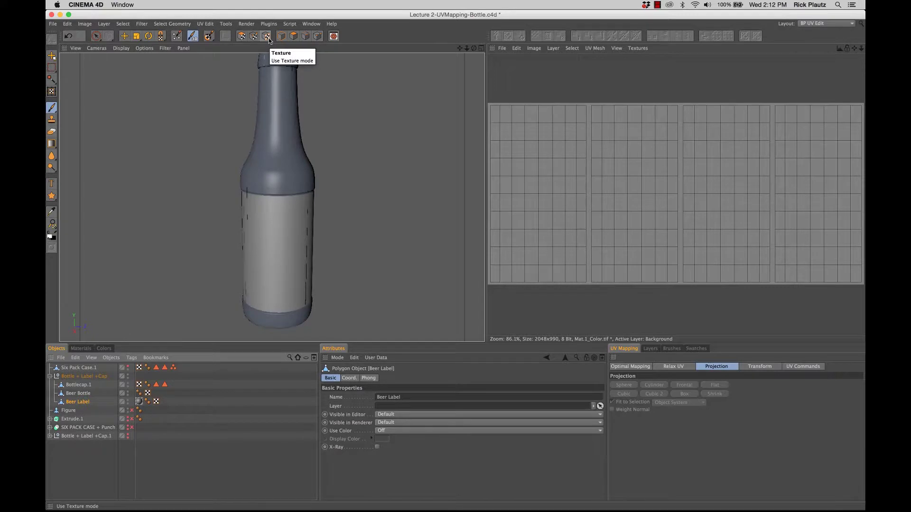
Paint-select label polygons with Live Selection in UV Polygons mode.
left_click(242, 37)
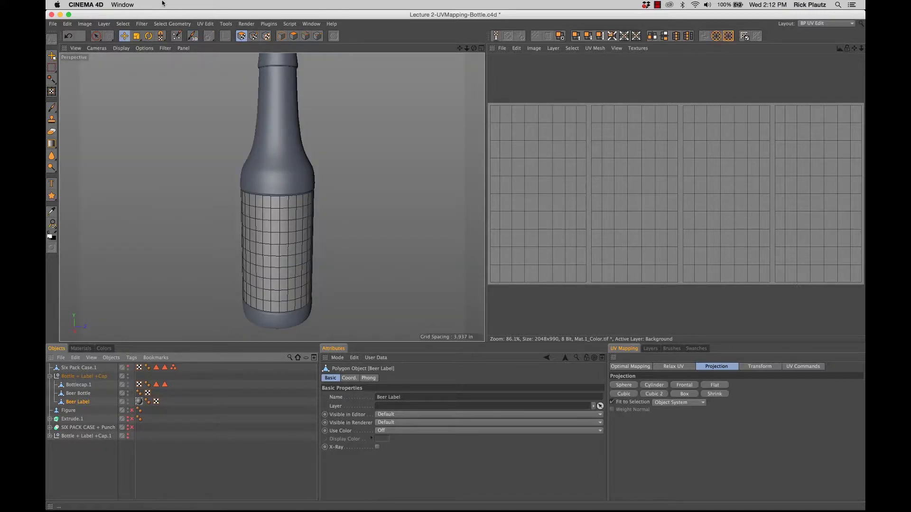
left_click(96, 36)
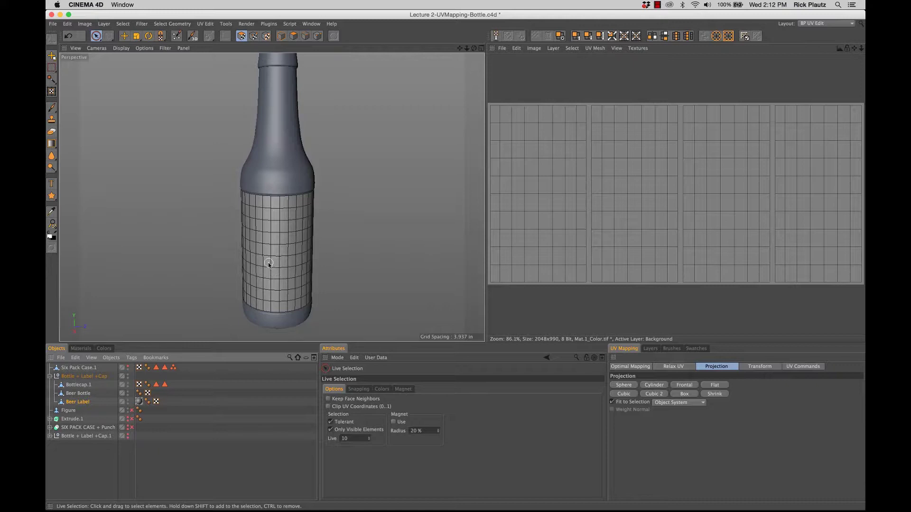
mouse_move(269, 263)
left_mouse_down()
mouse_move(288, 223)
mouse_move(272, 263)
mouse_move(293, 284)
mouse_move(283, 284)
mouse_move(330, 288)
mouse_move(271, 280)
left_mouse_up()
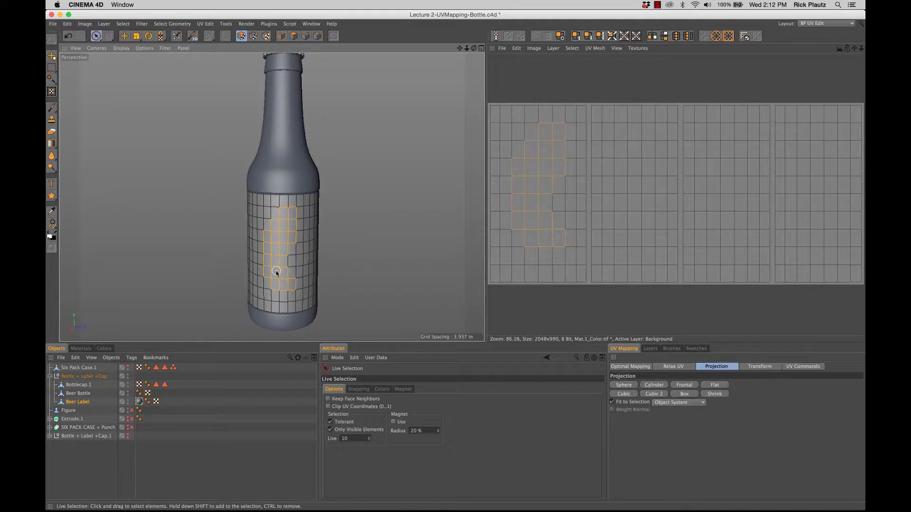
In Polygons mode, reselect a smaller L-shaped patch of label polygons.
left_click(293, 37)
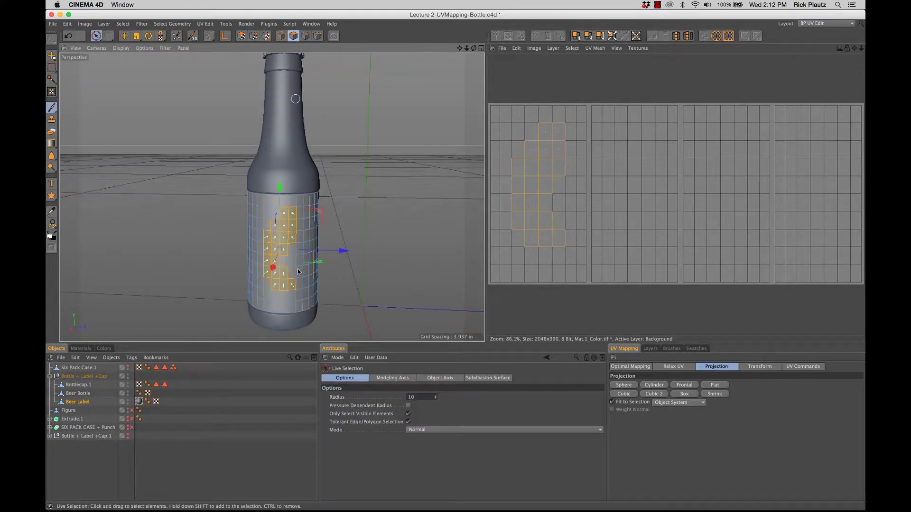
left_click_drag(285, 260, 333, 264, "alt")
left_click(261, 266)
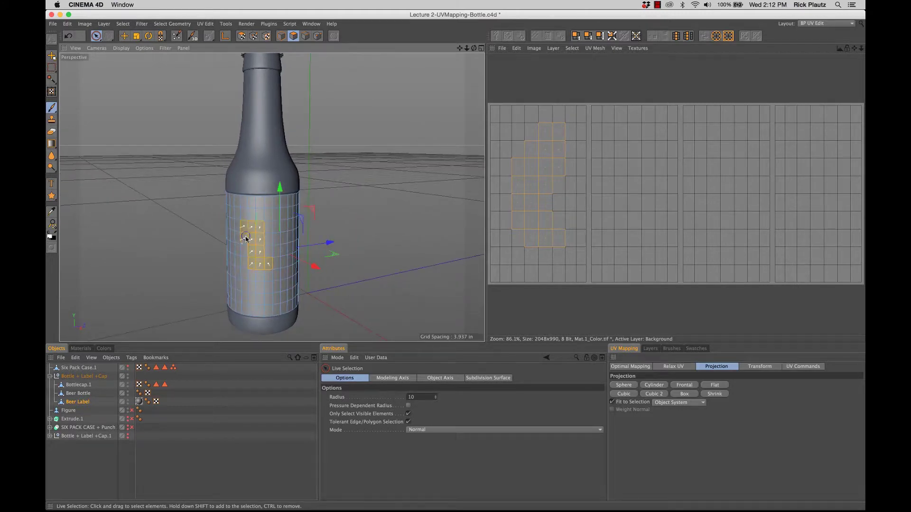
mouse_move(245, 238)
left_mouse_down()
mouse_move(272, 285)
mouse_move(292, 289)
mouse_move(258, 275)
mouse_move(304, 257)
mouse_move(271, 248)
mouse_move(280, 258)
mouse_move(296, 240)
mouse_move(284, 275)
mouse_move(297, 247)
left_mouse_up()
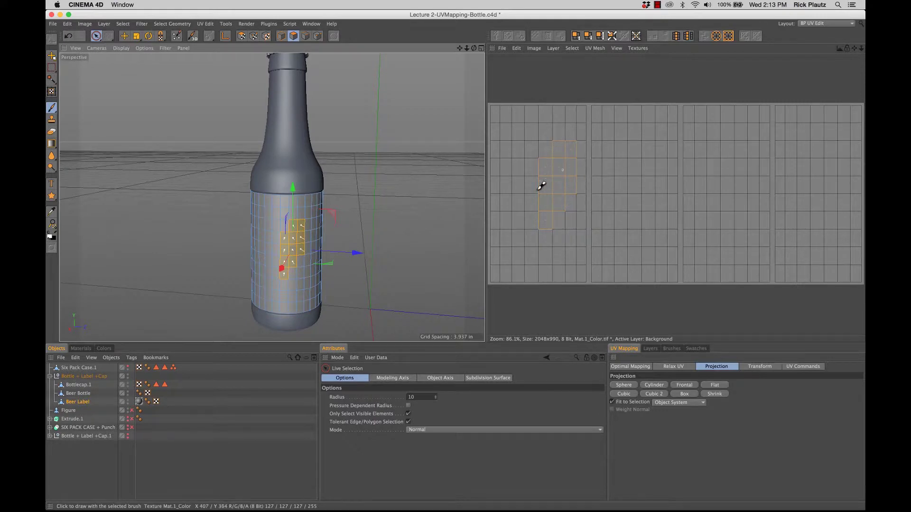
Select the edges running down the label's vertical seam in Edges mode.
left_click_drag(275, 244, 258, 240, "alt")
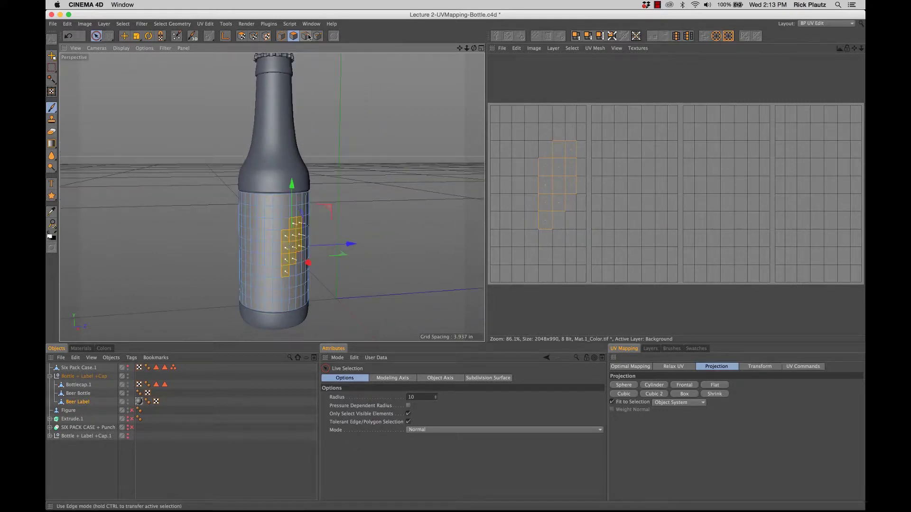
left_click(306, 36)
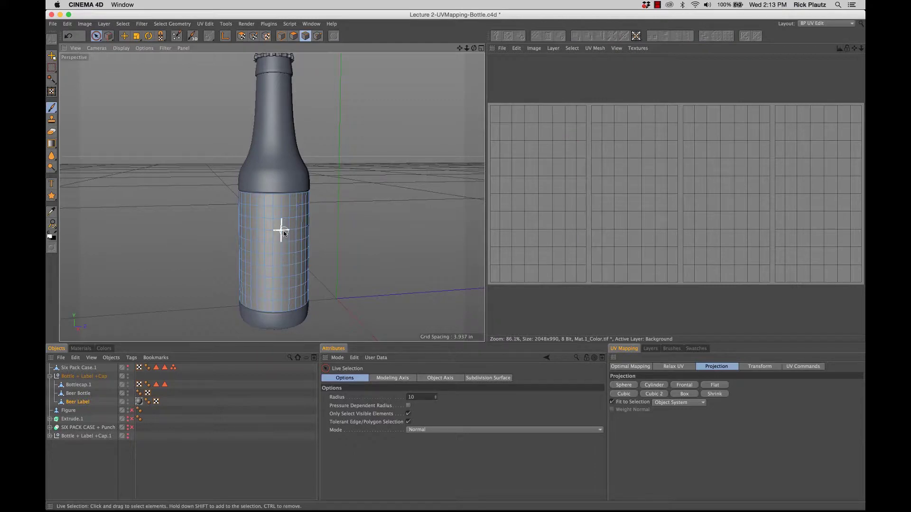
mouse_move(283, 232)
left_mouse_down("alt")
mouse_move(271, 233)
mouse_move(307, 231)
mouse_move(280, 232)
left_mouse_up("alt")
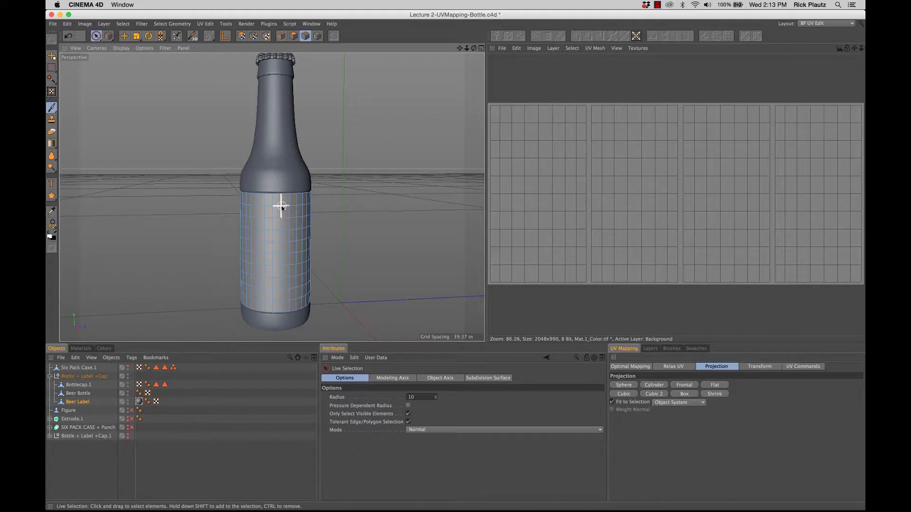
left_click_drag(281, 207, 281, 227, "alt")
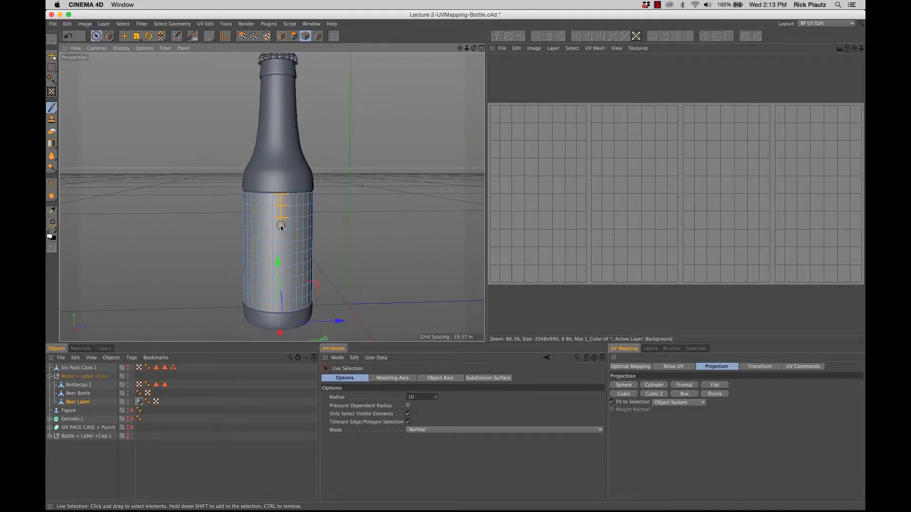
left_click_drag(282, 271, 281, 322)
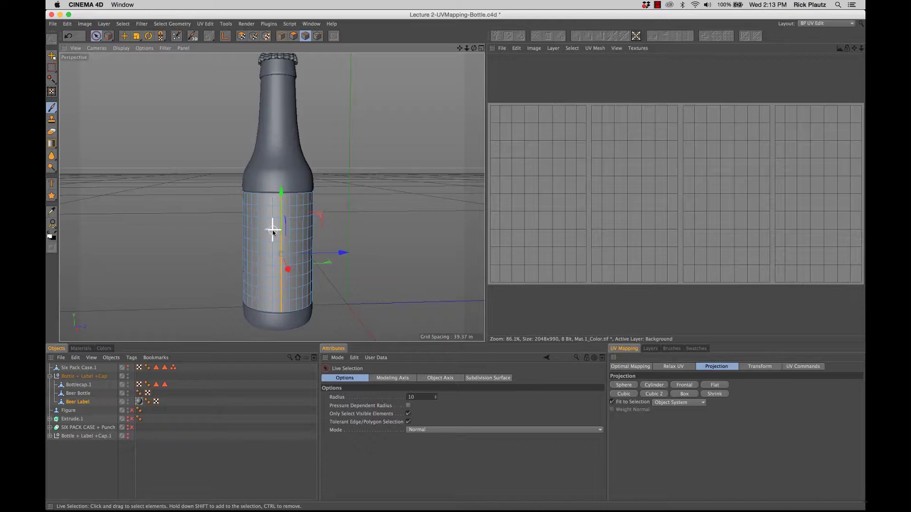
mouse_move(273, 231)
left_mouse_down("alt")
mouse_move(317, 231)
mouse_move(228, 230)
mouse_move(270, 231)
left_mouse_up("alt")
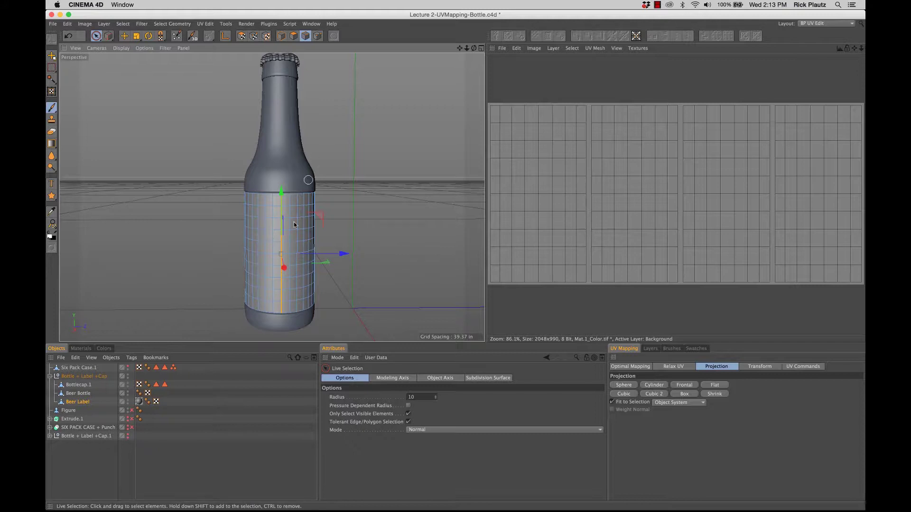
left_click_drag(273, 223, 294, 219, "alt")
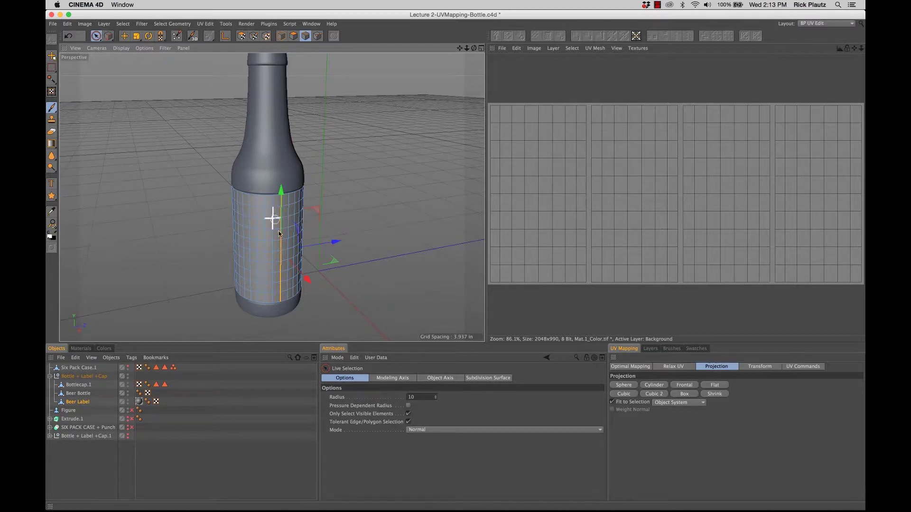
left_click_drag(269, 214, 245, 194, "alt")
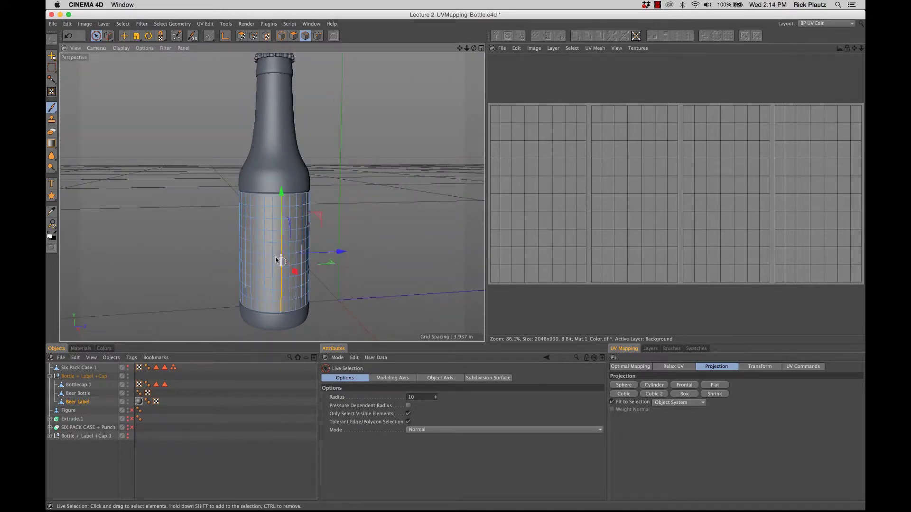
left_click_drag(275, 232, 288, 235, "alt")
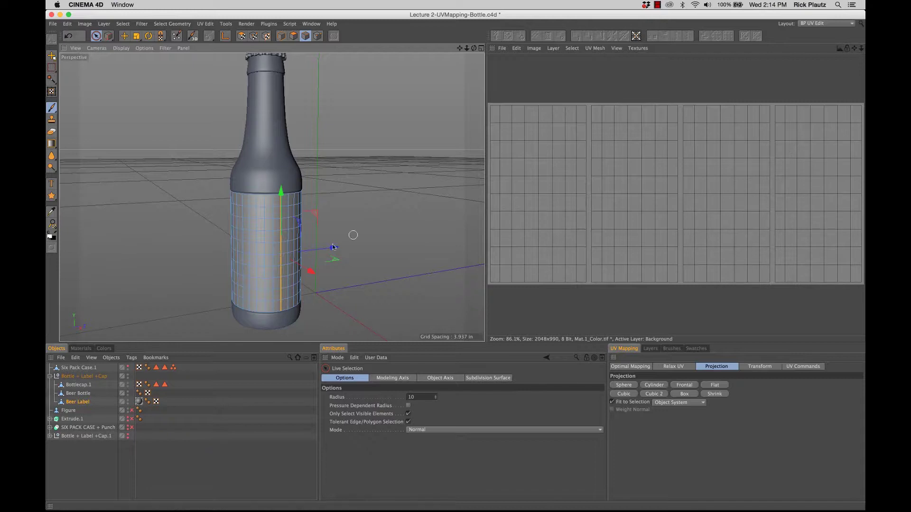
left_click_drag(237, 290, 203, 259, "alt")
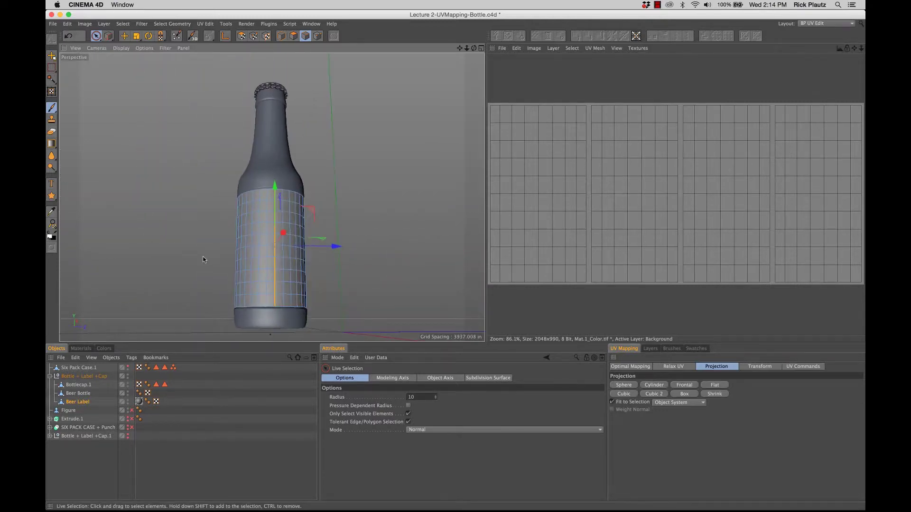
Apply Relax UV to the label, undo and redo it, then deselect the polygons.
left_click(641, 366)
left_click(658, 369)
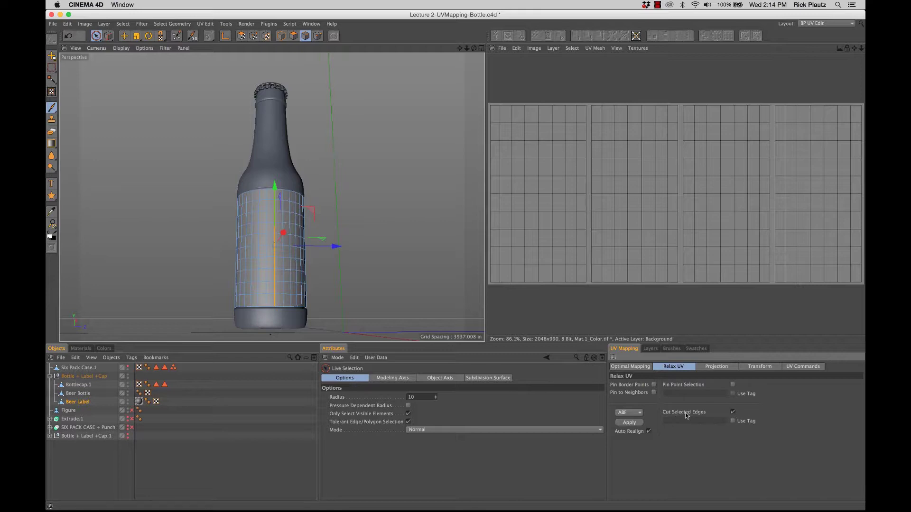
left_click_drag(300, 264, 291, 280, "alt")
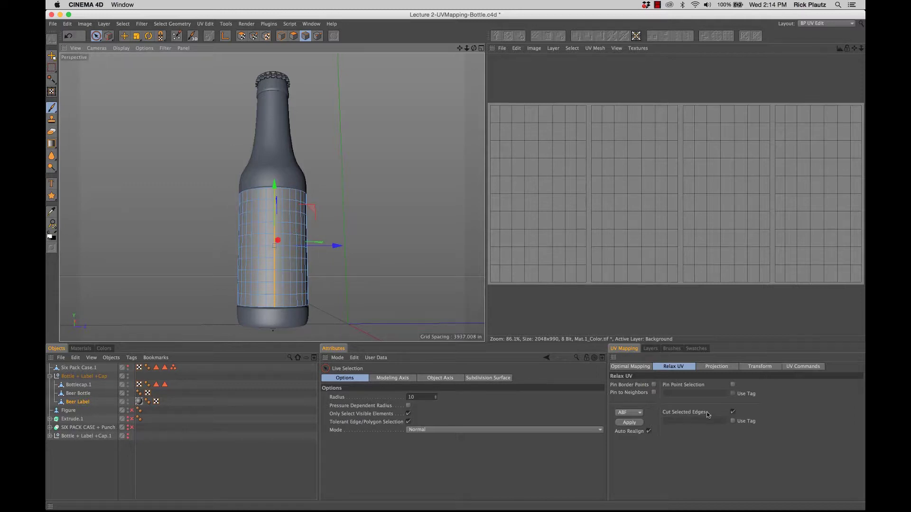
left_click(631, 425)
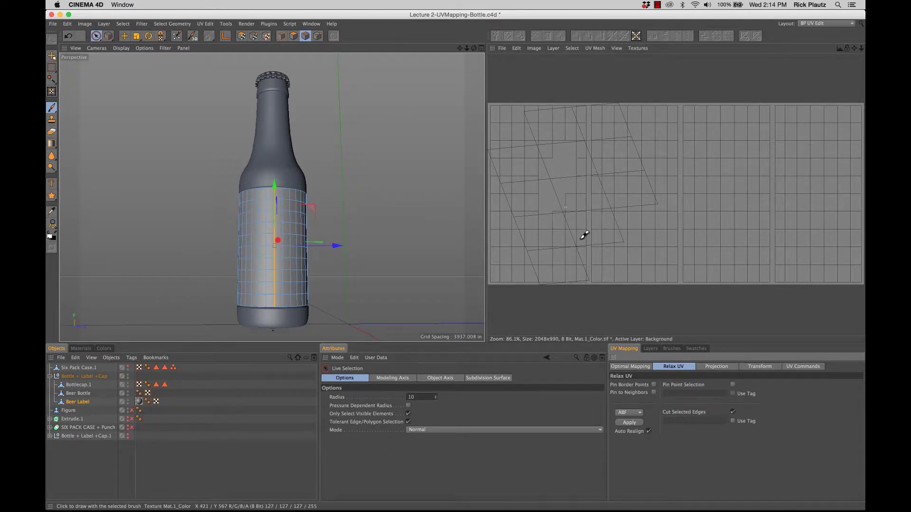
key("super+z")
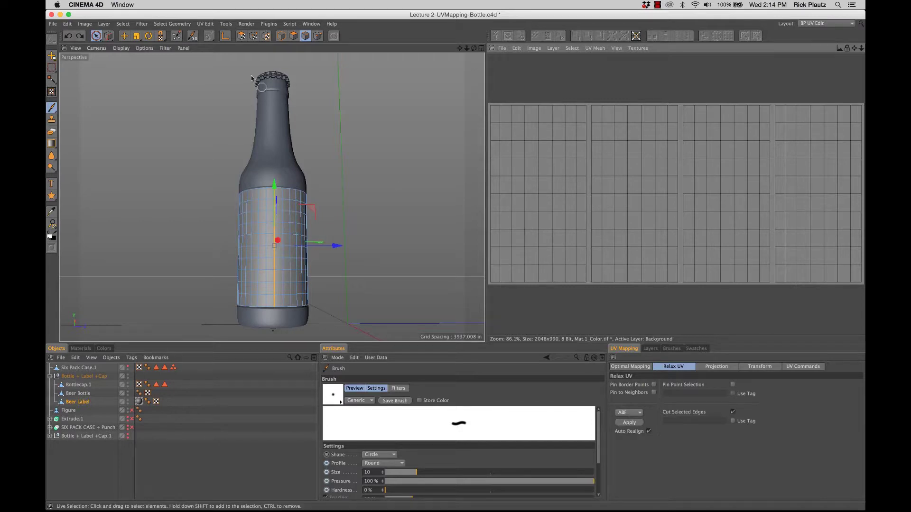
key("super+shift+z")
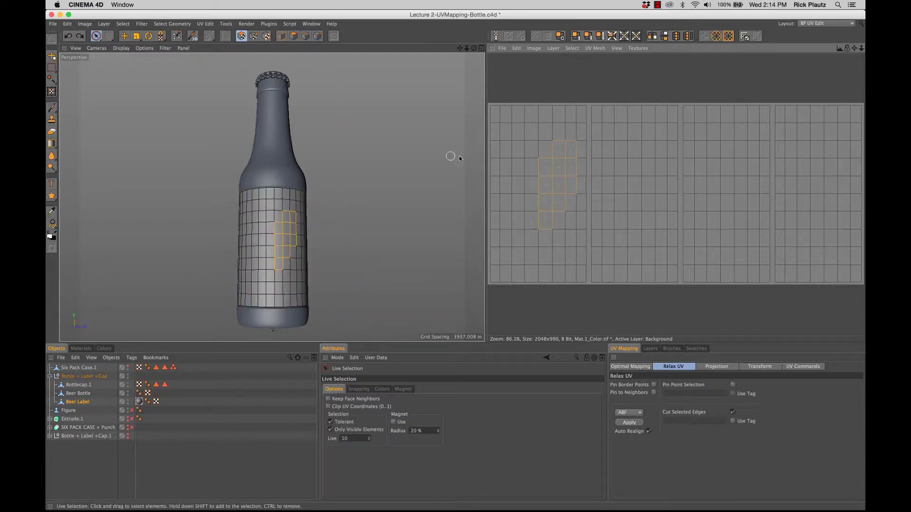
left_click(345, 227)
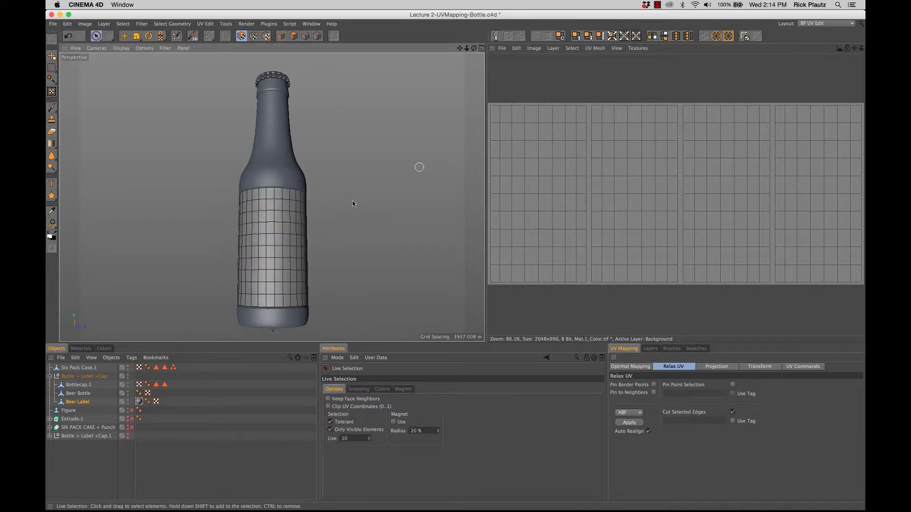
Apply Relax UV in Edges mode, splitting the label's UVs into five skewed panels along the seam.
left_click(255, 36)
left_click(304, 36)
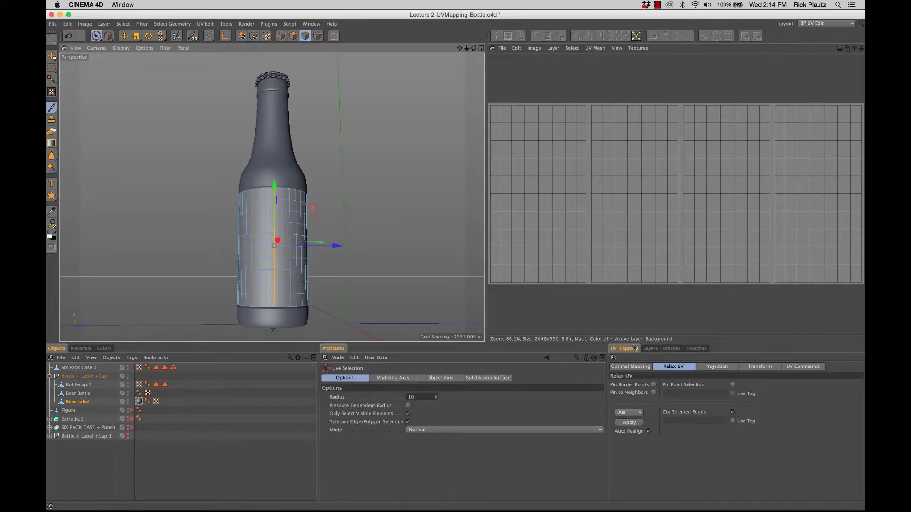
left_click(629, 422)
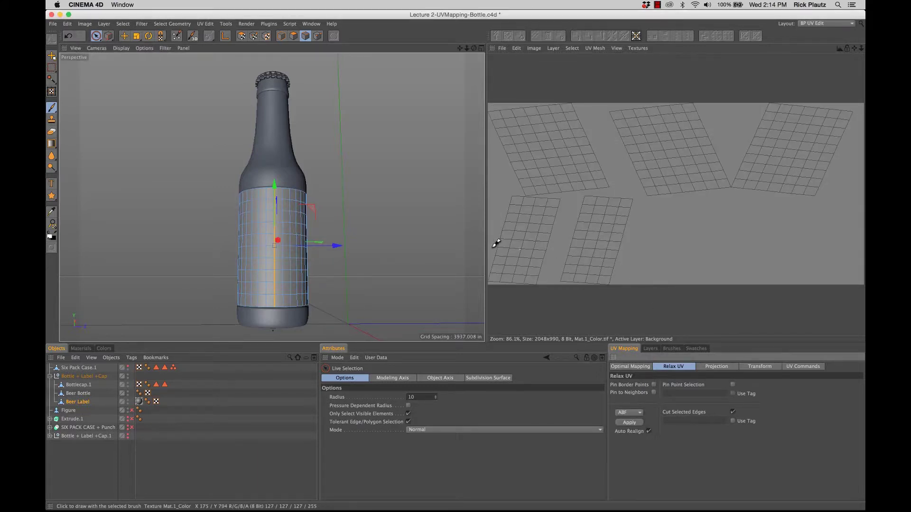
left_click_drag(307, 286, 313, 276, "alt")
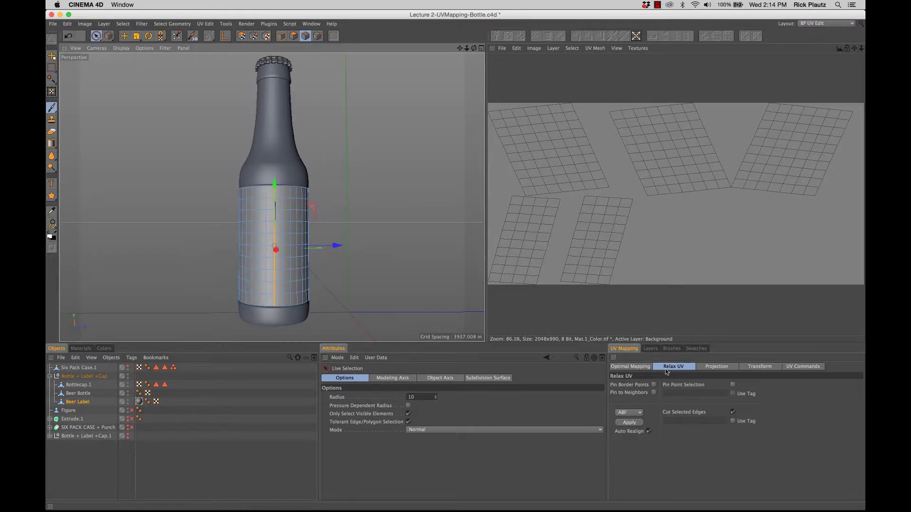
Apply a Frontal UV projection repeatedly, ending from a close-up view facing the label.
left_click(719, 368)
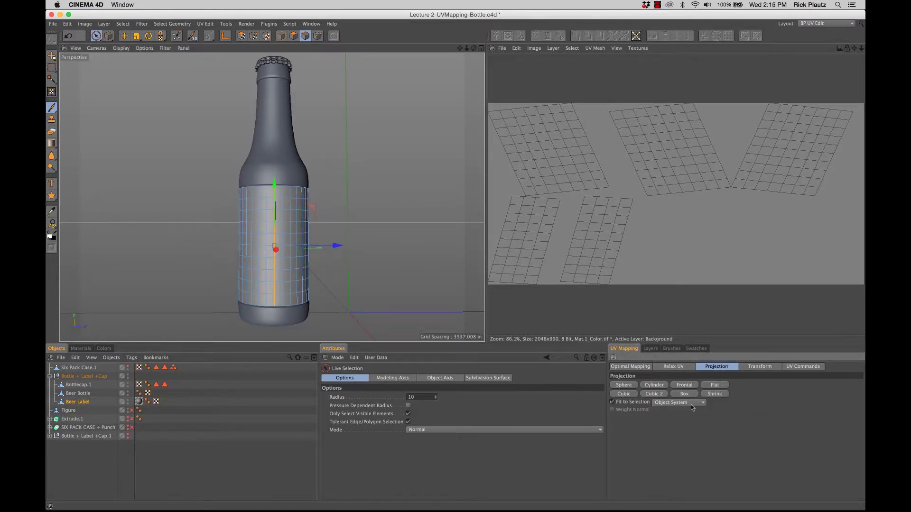
left_click_drag(358, 301, 277, 257, "alt")
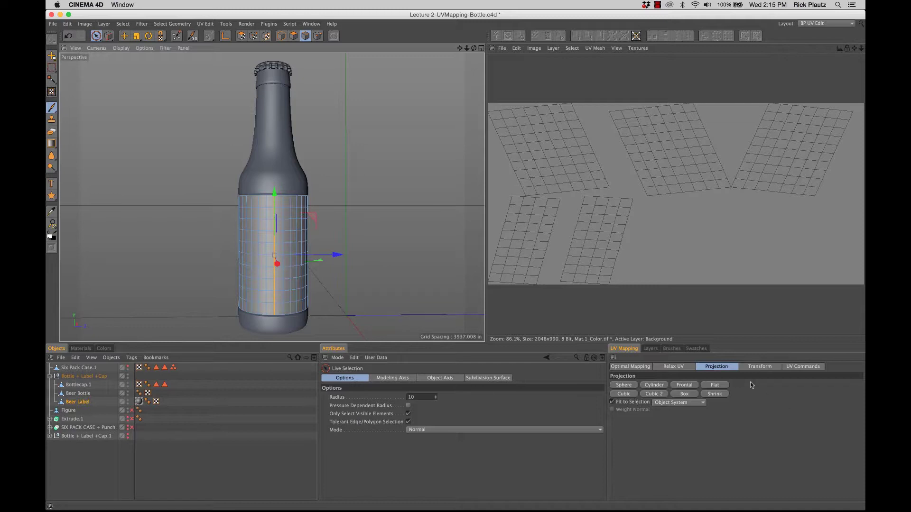
left_click(685, 385)
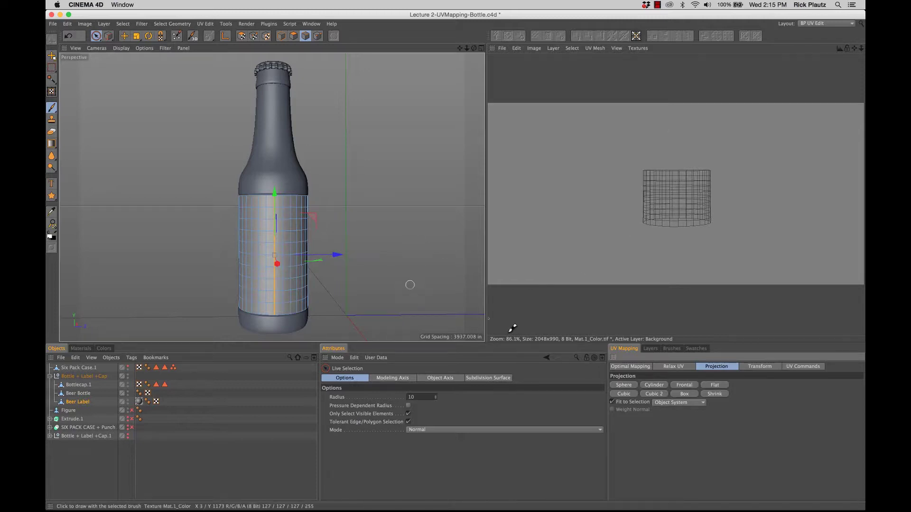
left_click_drag(291, 275, 285, 252, "alt")
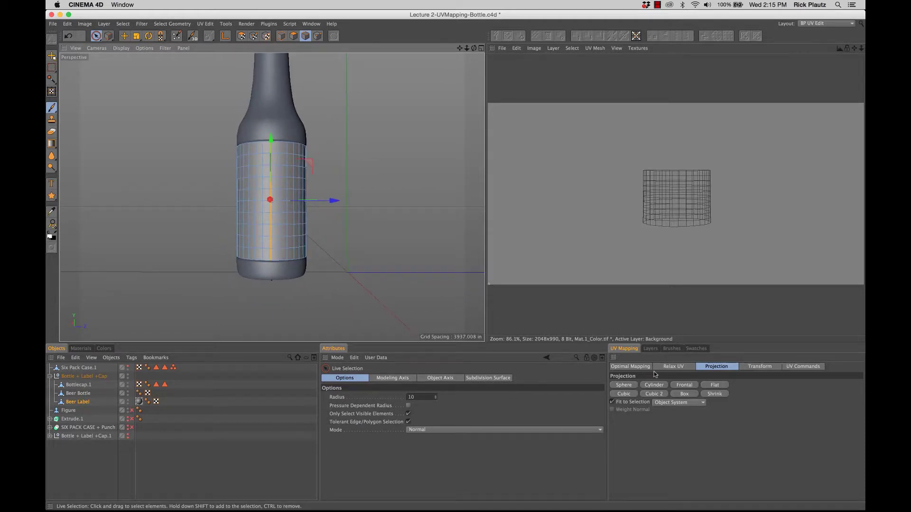
left_click(682, 385)
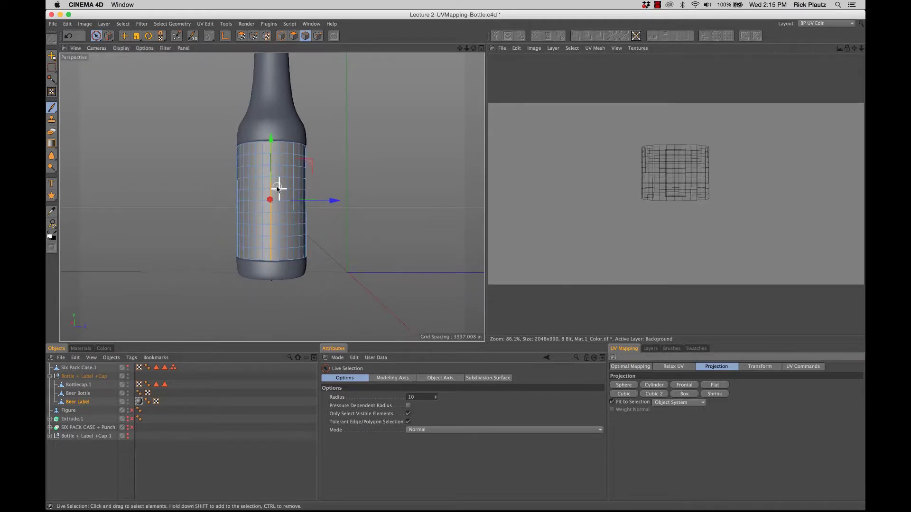
left_click_drag(277, 188, 238, 205, "alt")
scroll(204, 218, "down", 5)
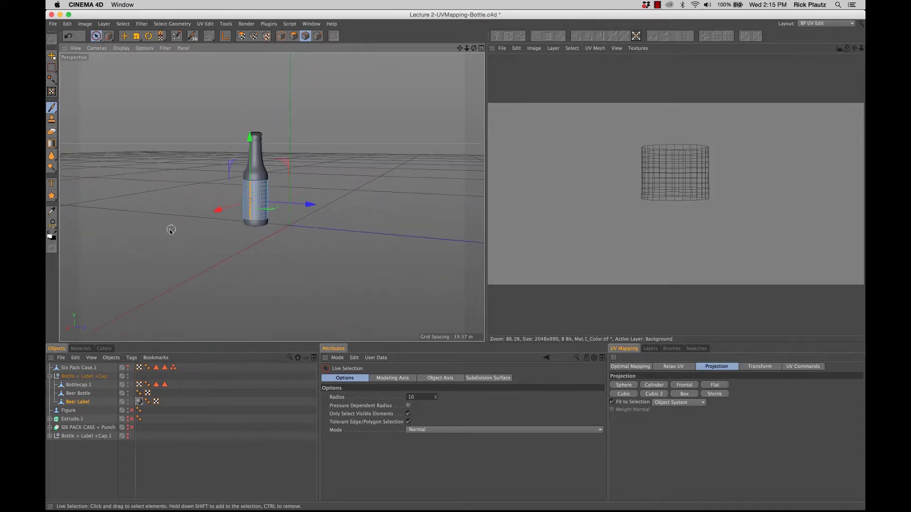
left_click(684, 384)
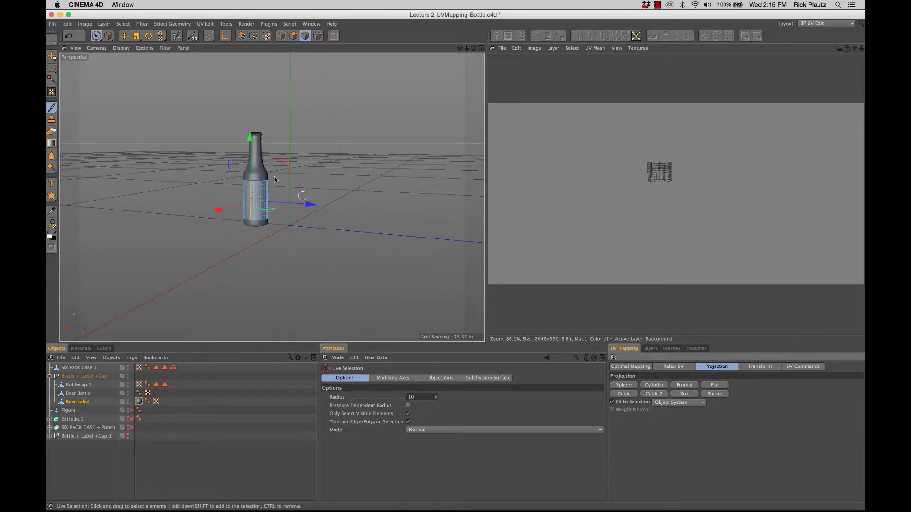
scroll(273, 192, "up", 8)
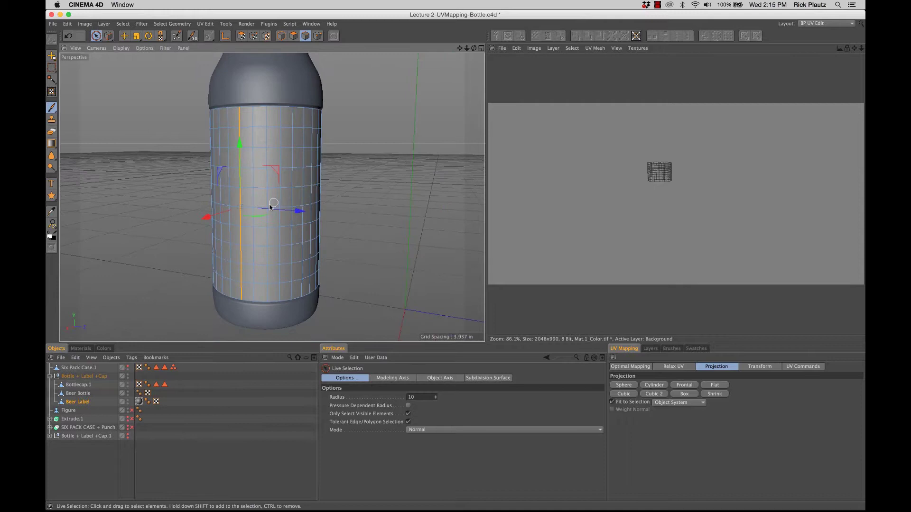
left_click_drag(271, 203, 315, 203, "alt")
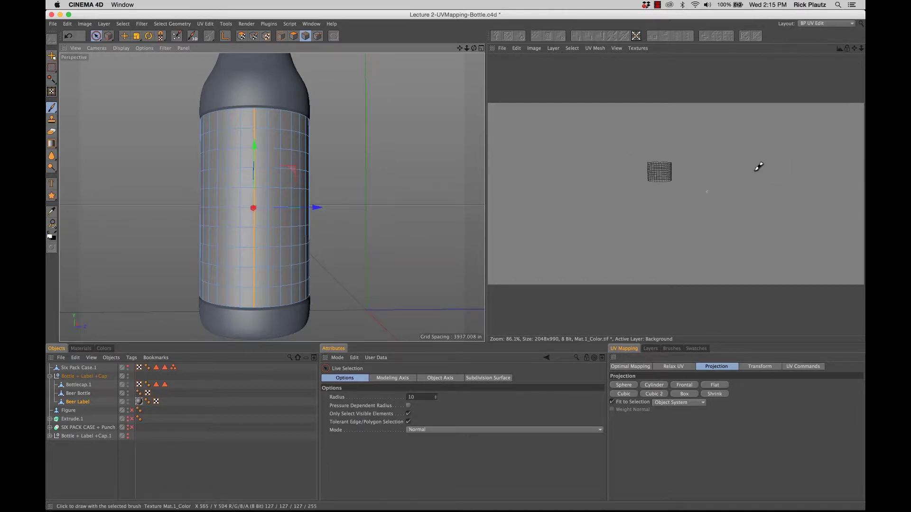
left_click(685, 385)
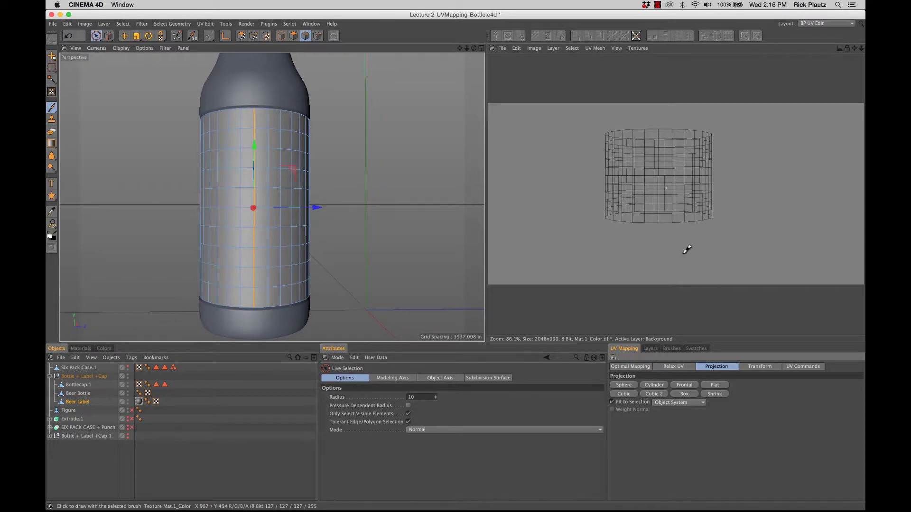
Centre the bottle in view and apply a Cylinder projection to the label's UVs.
left_click(676, 367)
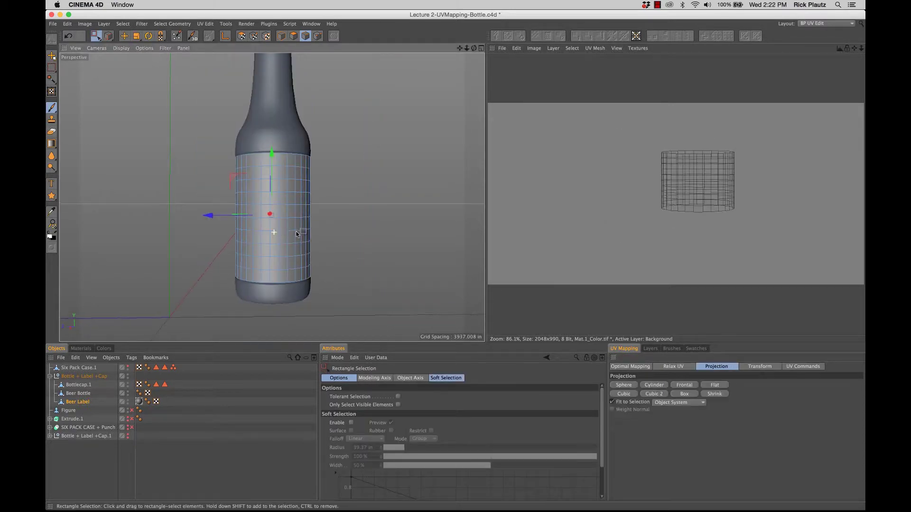
left_click_drag(389, 228, 253, 199, "alt")
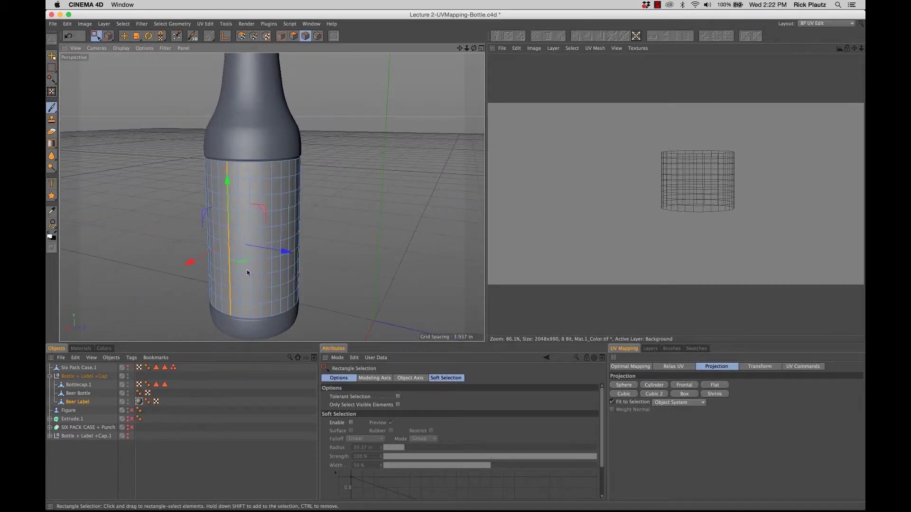
left_click_drag(248, 270, 303, 202, "alt")
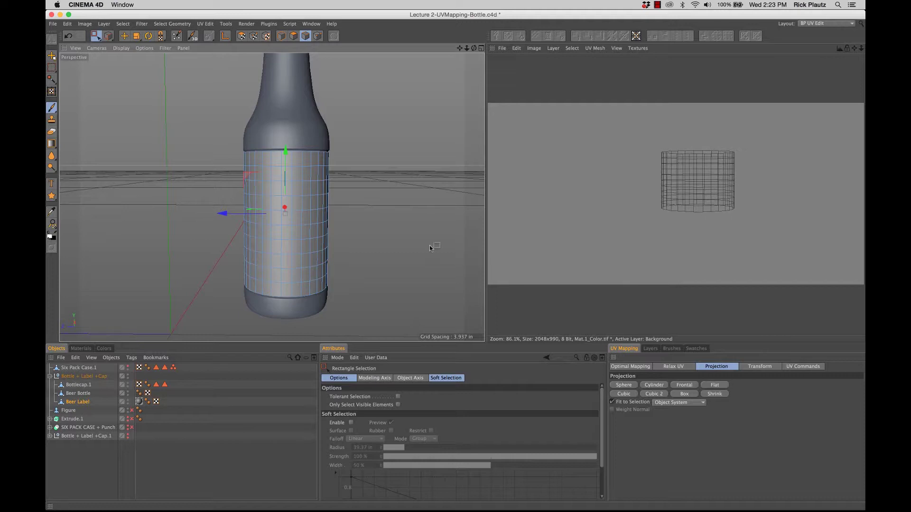
left_click(654, 385)
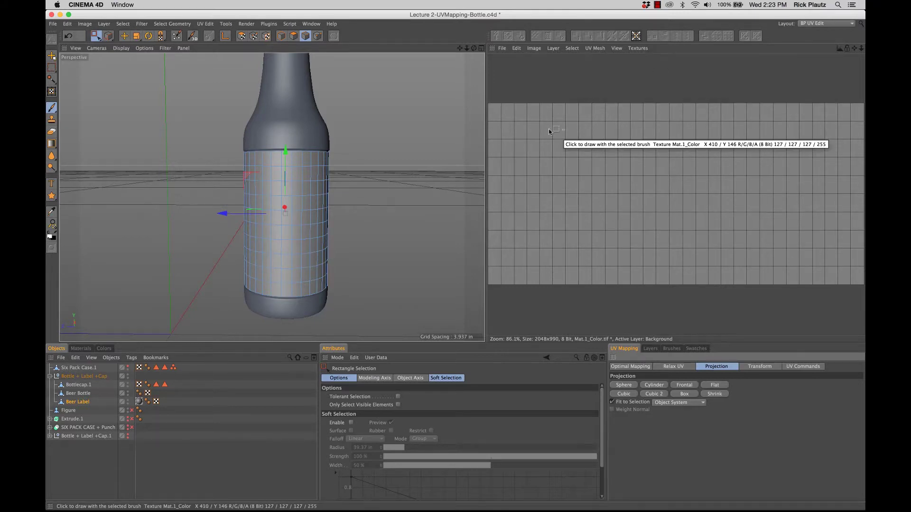
Paint two test strokes on the label, one wrapping across the texture's edge.
left_click_drag(264, 201, 448, 209, "alt")
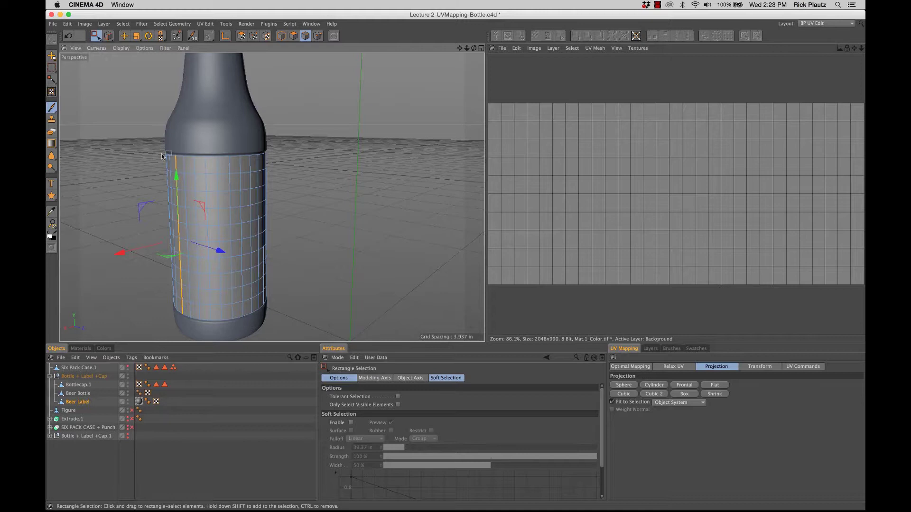
left_click_drag(237, 218, 269, 203, "alt")
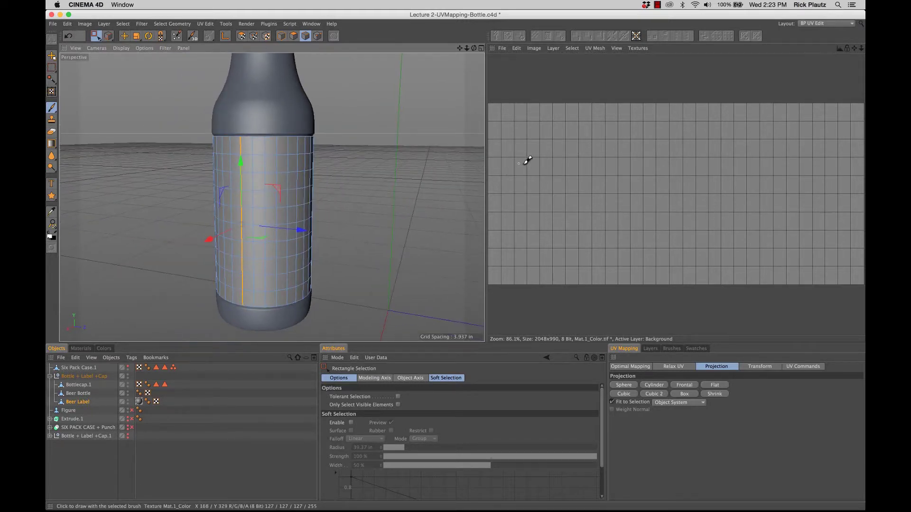
mouse_move(519, 164)
left_mouse_down()
mouse_move(568, 250)
mouse_move(634, 207)
mouse_move(629, 197)
mouse_move(566, 189)
mouse_move(502, 192)
mouse_move(492, 187)
mouse_move(502, 152)
mouse_move(493, 143)
mouse_move(476, 172)
left_mouse_up()
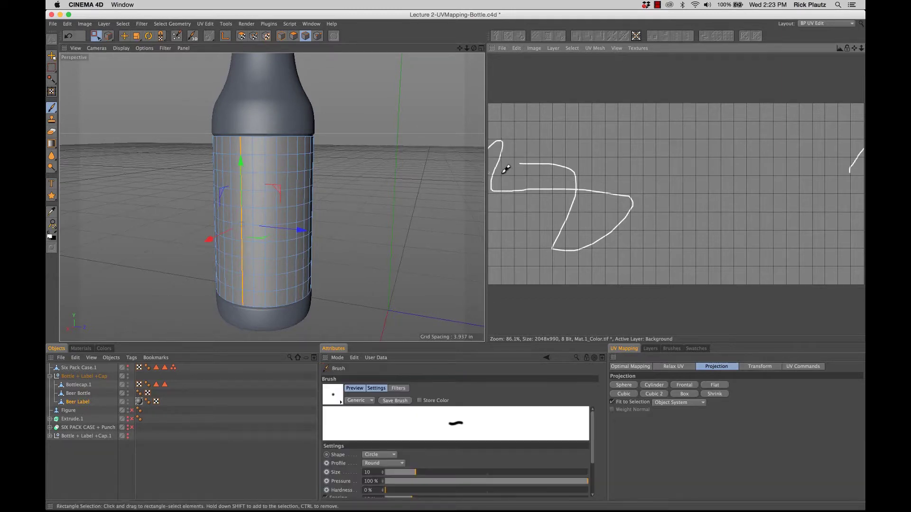
mouse_move(291, 213)
left_mouse_down("alt")
mouse_move(387, 200)
mouse_move(357, 196)
left_mouse_up("alt")
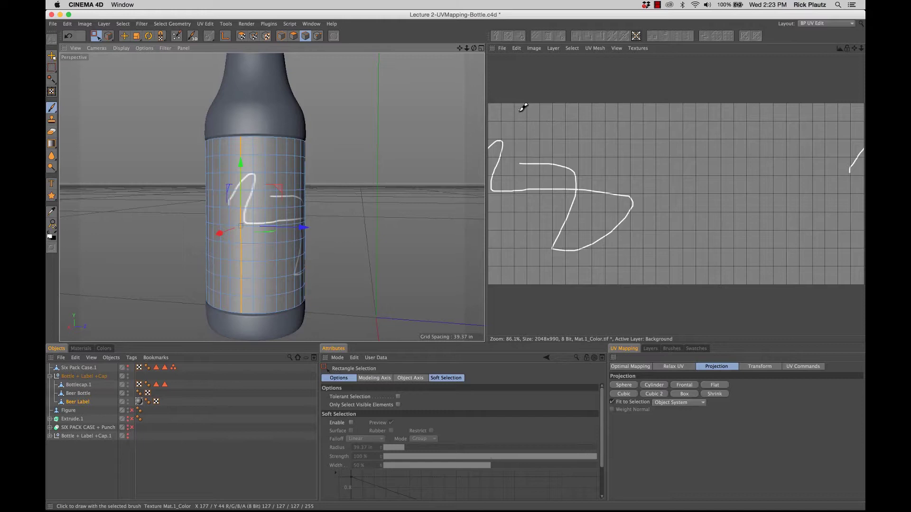
mouse_move(523, 108)
left_mouse_down()
mouse_move(470, 132)
mouse_move(533, 135)
mouse_move(503, 164)
mouse_move(459, 181)
mouse_move(529, 218)
mouse_move(431, 229)
mouse_move(410, 243)
mouse_move(484, 225)
mouse_move(551, 235)
mouse_move(457, 231)
left_mouse_up()
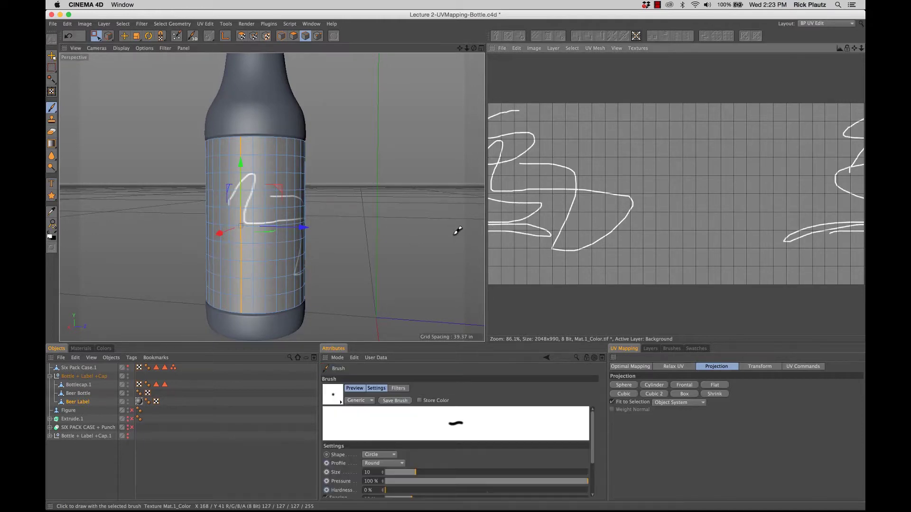
Return to rectangle selection and undo the painted strokes.
key("0")
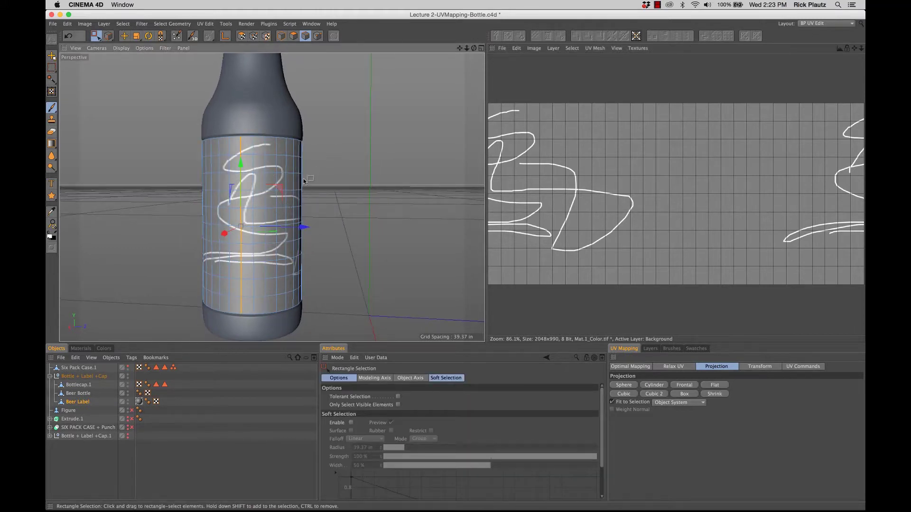
left_click_drag(303, 178, 284, 186, "alt")
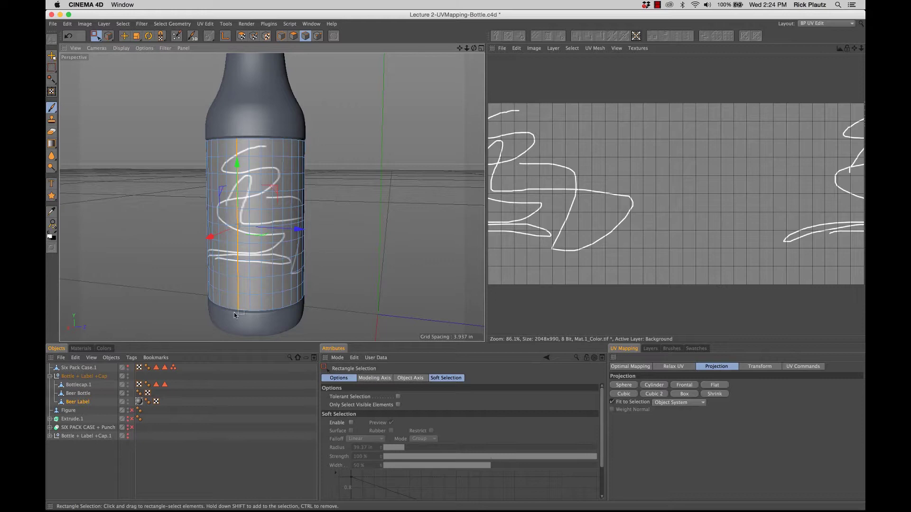
key("super+z")
key("super+z")
key("super+z")
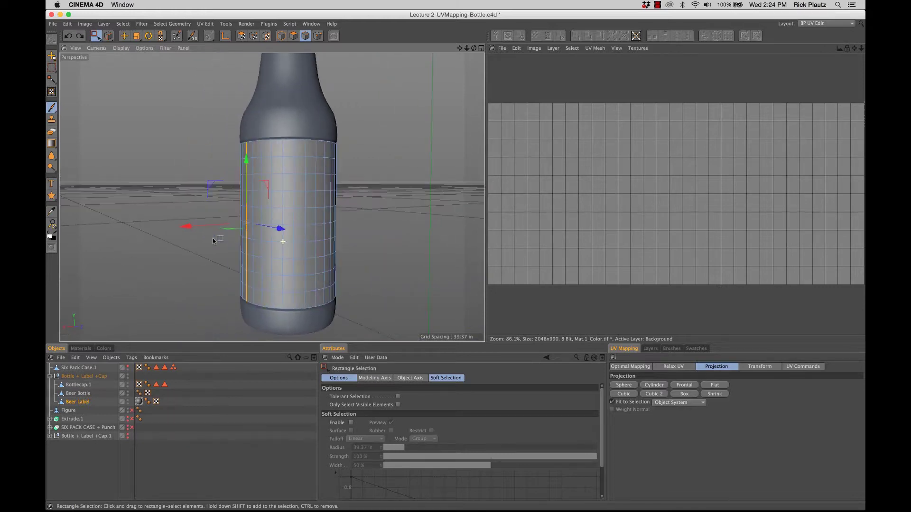
Cancel a first Save Texture as attempt and save the texture as it is instead.
key("super+z")
key("super+z")
key("super+z")
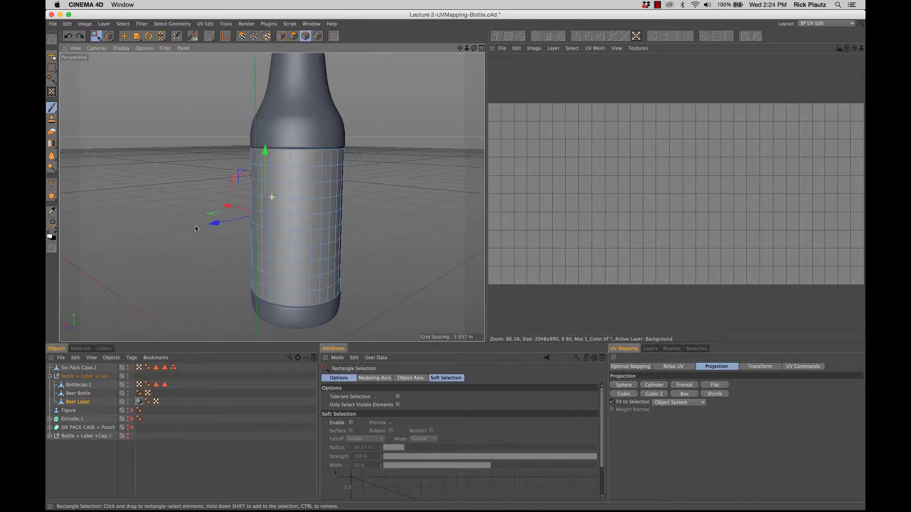
left_click_drag(301, 216, 256, 216, "alt")
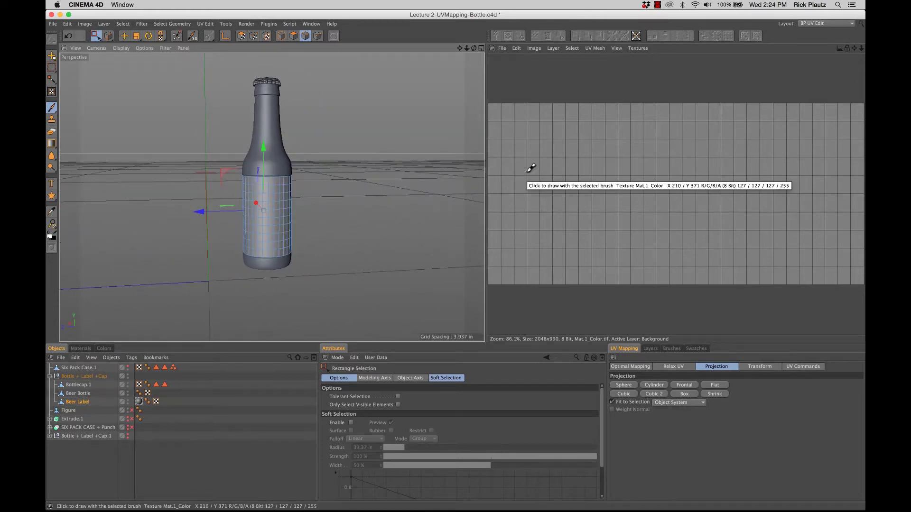
left_click(502, 49)
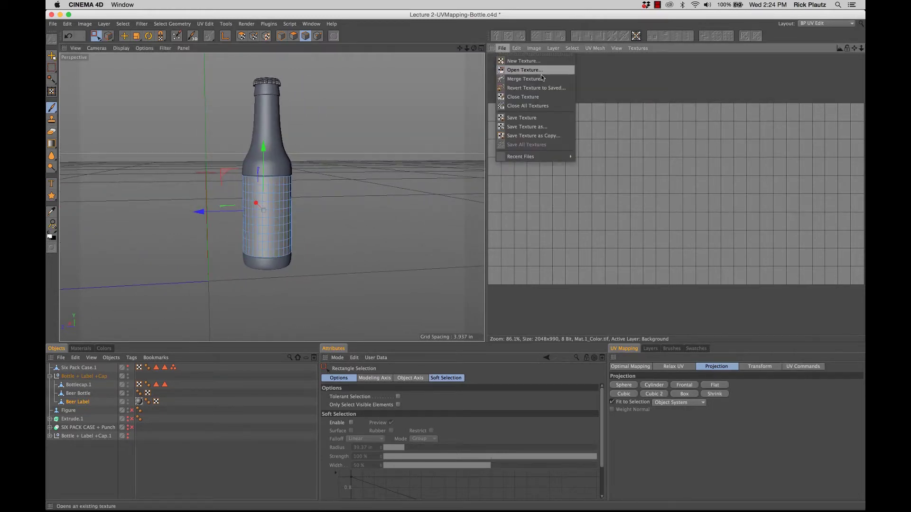
left_click(553, 126)
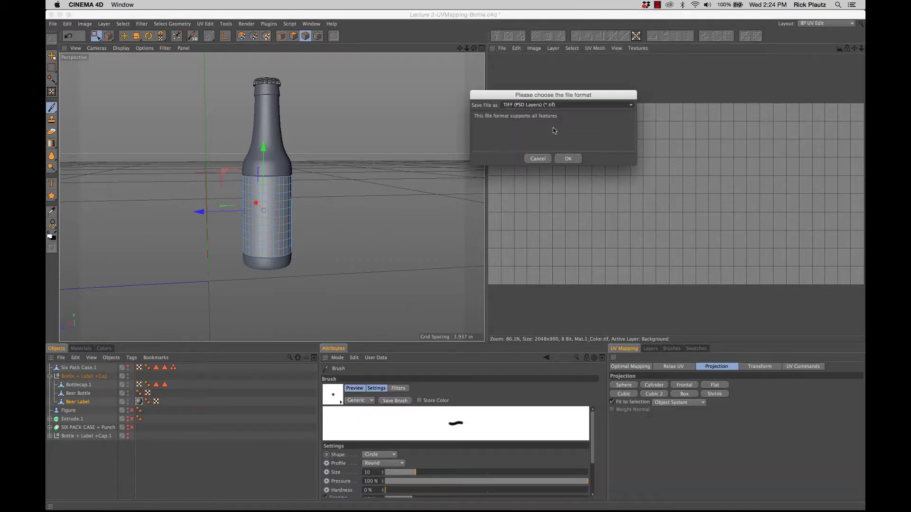
left_click_drag(576, 98, 517, 84)
left_click(483, 148)
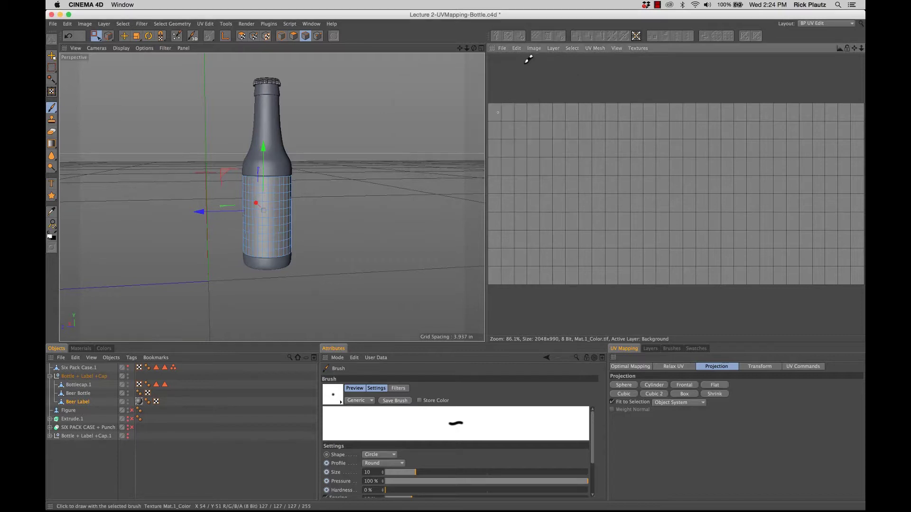
left_click(502, 48)
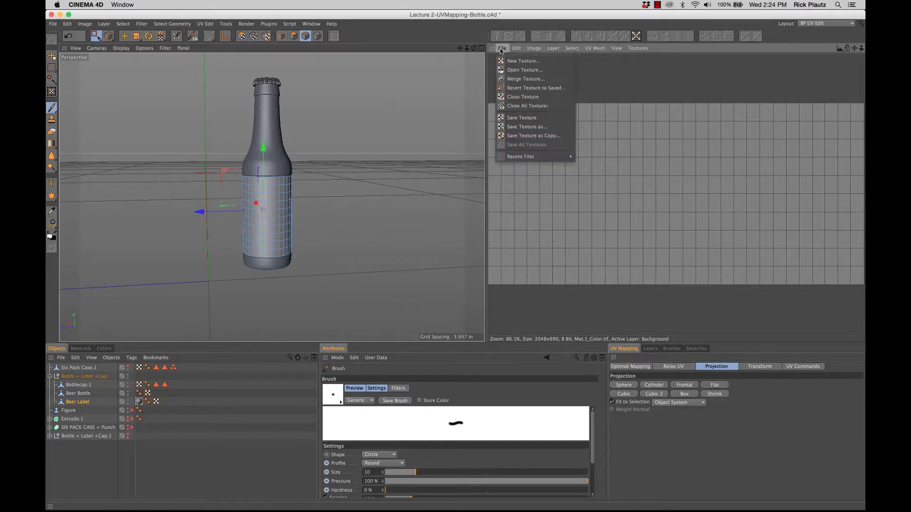
left_click(522, 118)
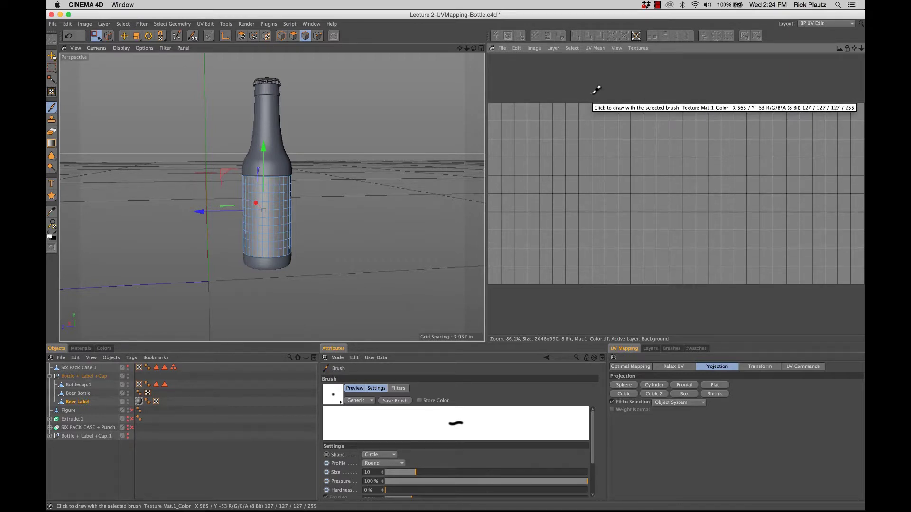
Choose File > Save Texture as and confirm the Photoshop (PSD) format.
left_click(503, 48)
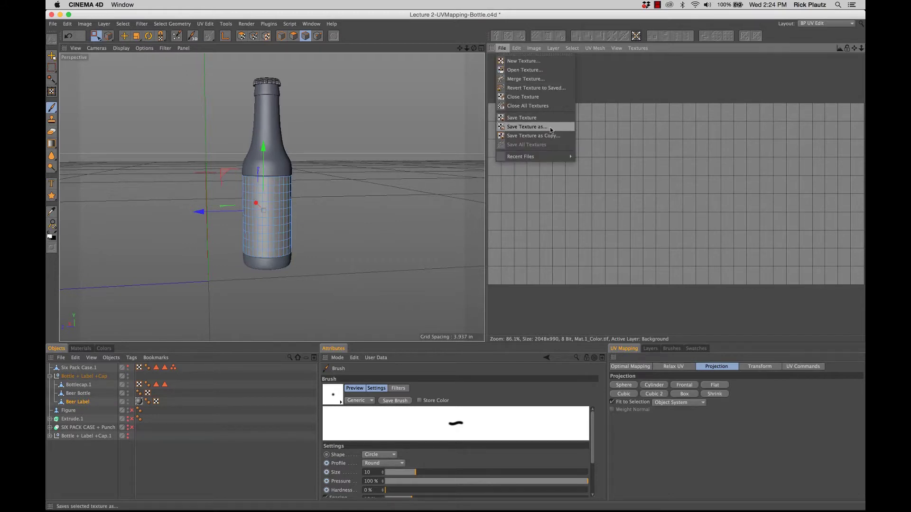
left_click(527, 126)
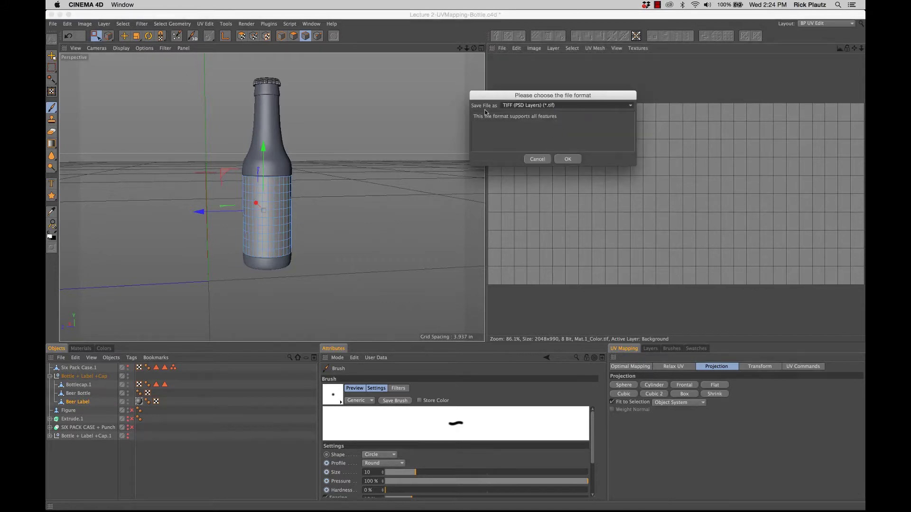
left_click(591, 105)
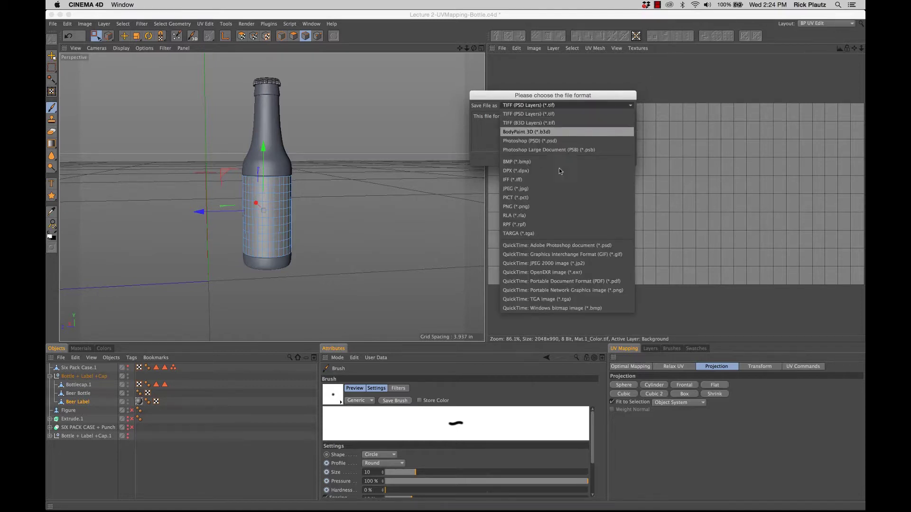
left_click(575, 140)
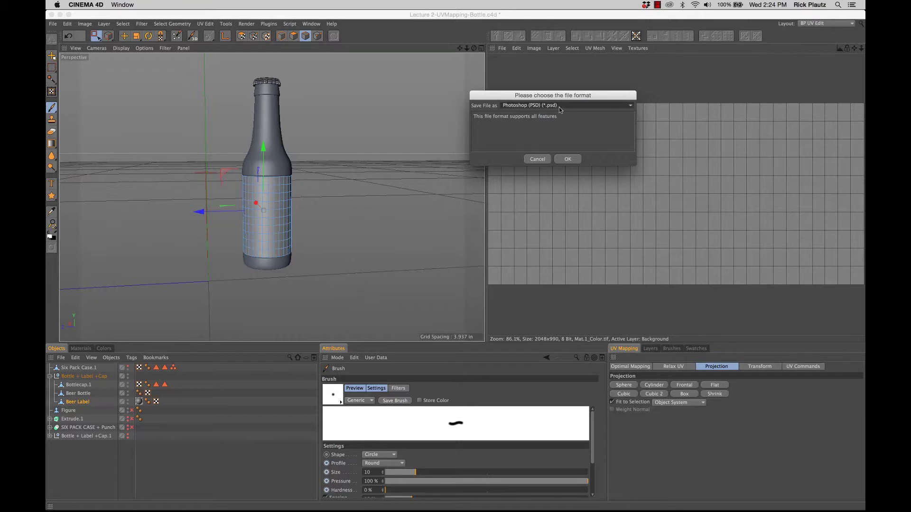
left_click(567, 159)
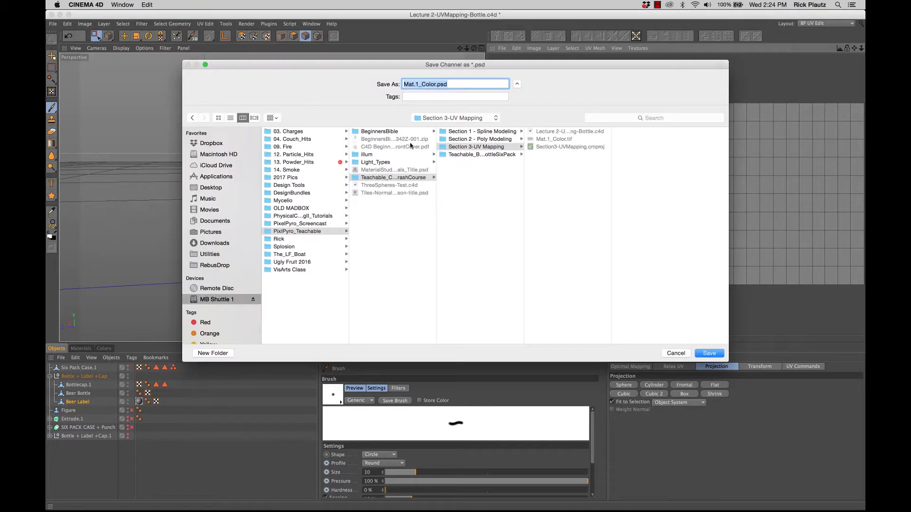
Pick the Section 3-UV Mapping folder, rename Mat.1_Color to BeerLabel_Texture, and save.
left_click(485, 147)
left_click(433, 84)
left_click_drag(434, 84, 398, 88)
key("BackSpace")
type("BeerLabel_Texture")
left_click(709, 353)
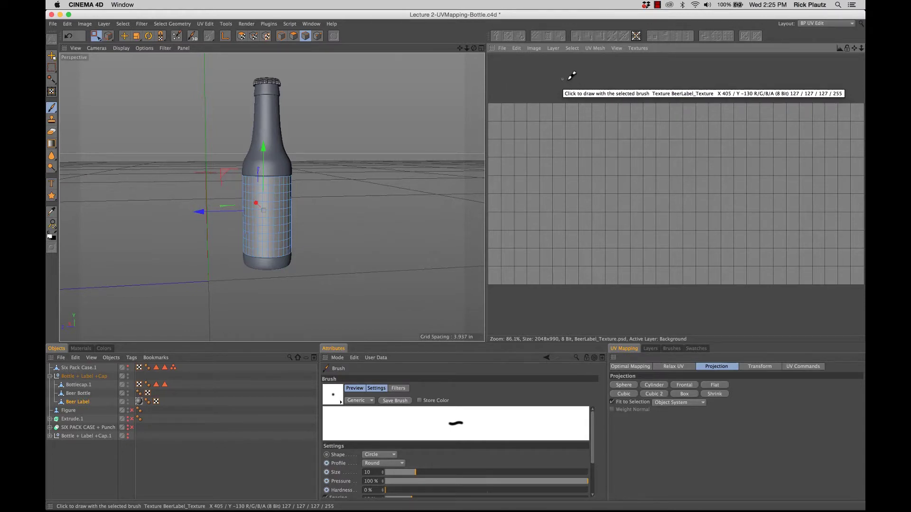
left_click(552, 49)
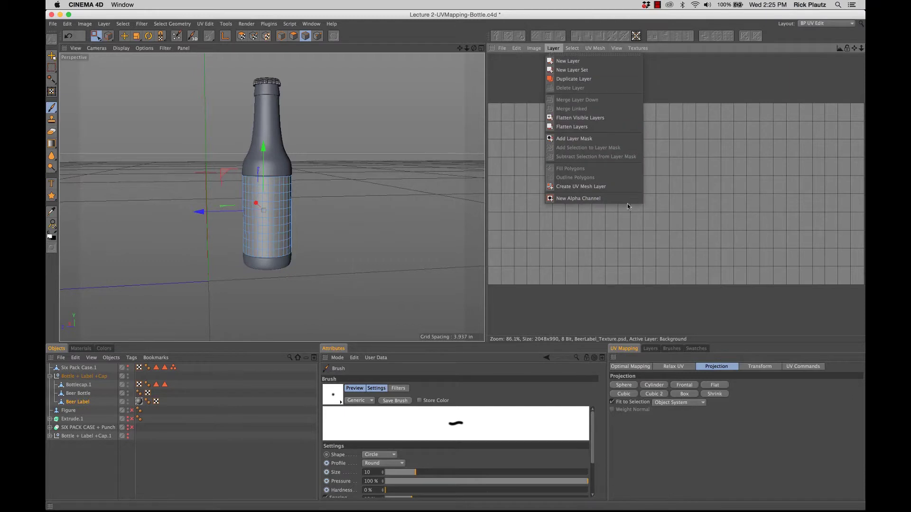
Add a UV Mesh Layer to BeerLabel_Texture and re-save the texture.
left_click(689, 71)
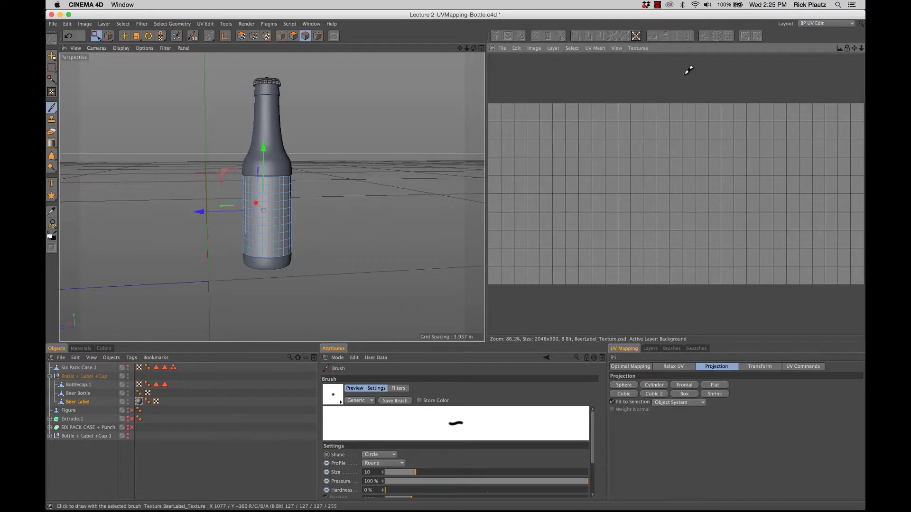
left_click(553, 48)
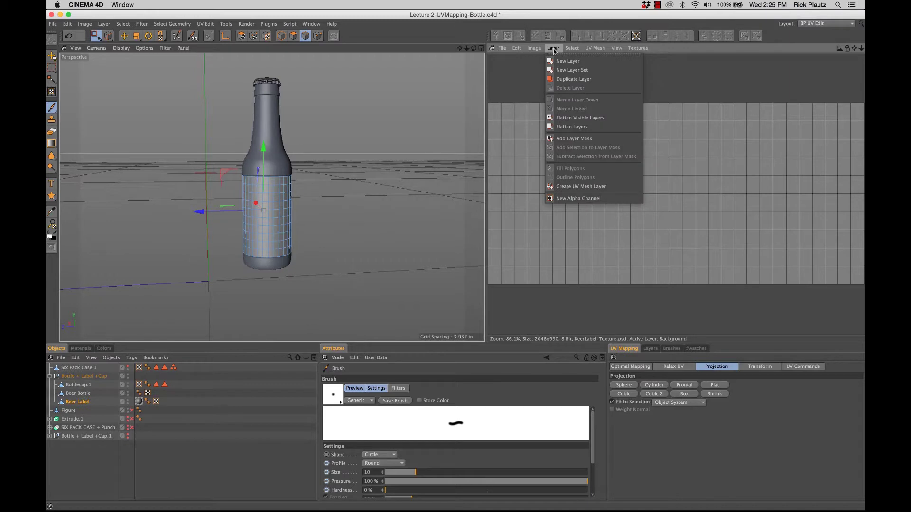
left_click(613, 187)
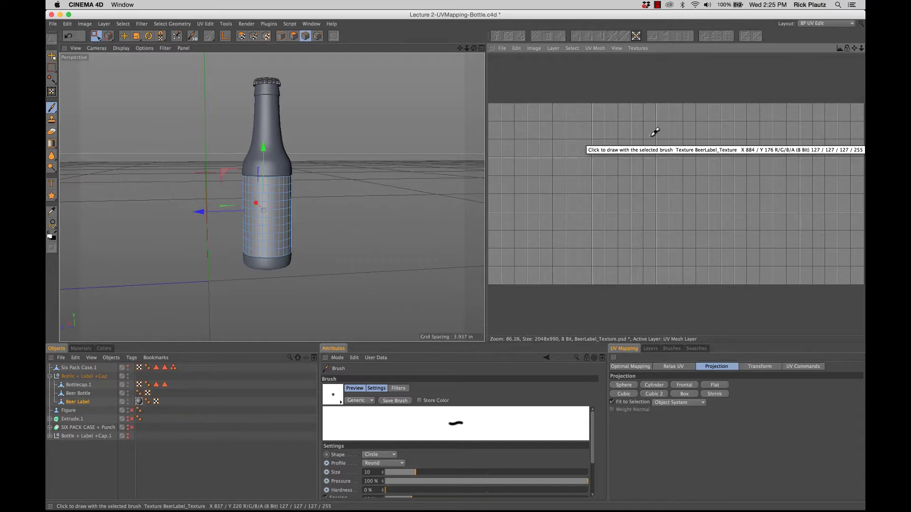
left_click(502, 49)
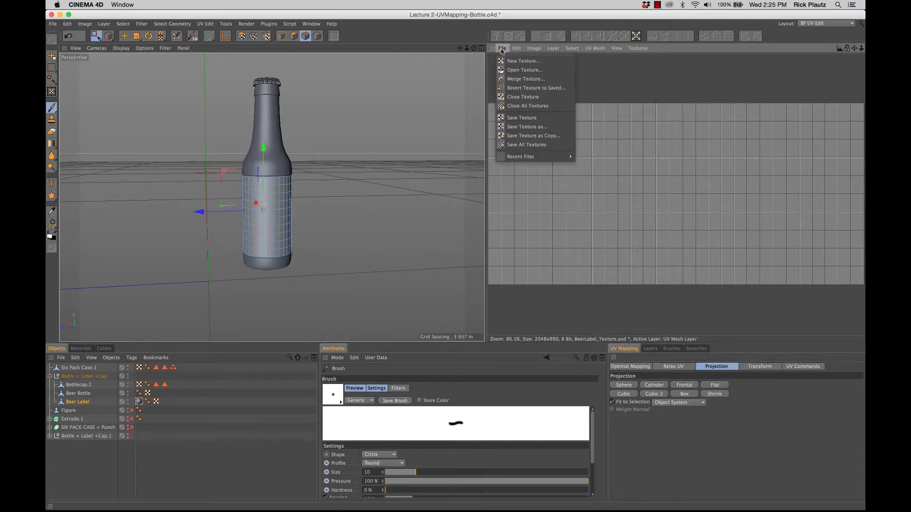
left_click(534, 118)
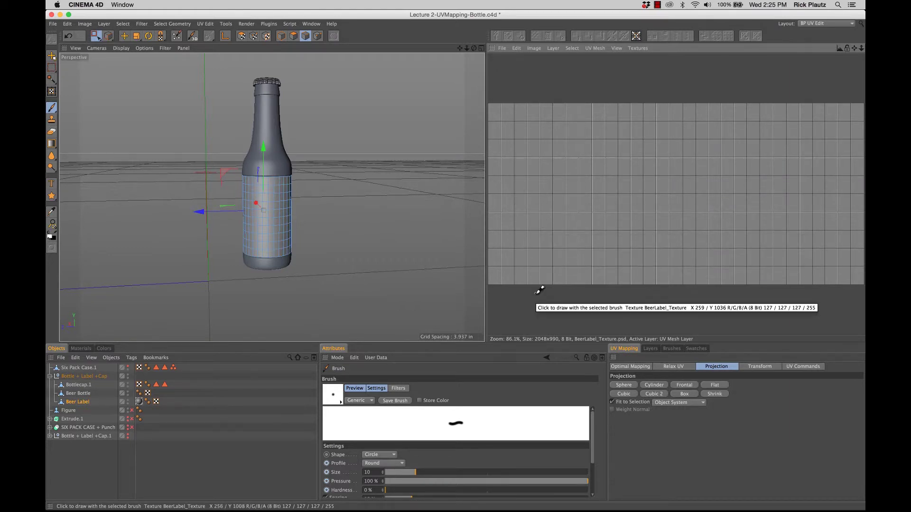
In Photoshop, open BeerLabel_Texture.psd from the Section 3-UV Mapping folder.
mouse_move(484, 507)
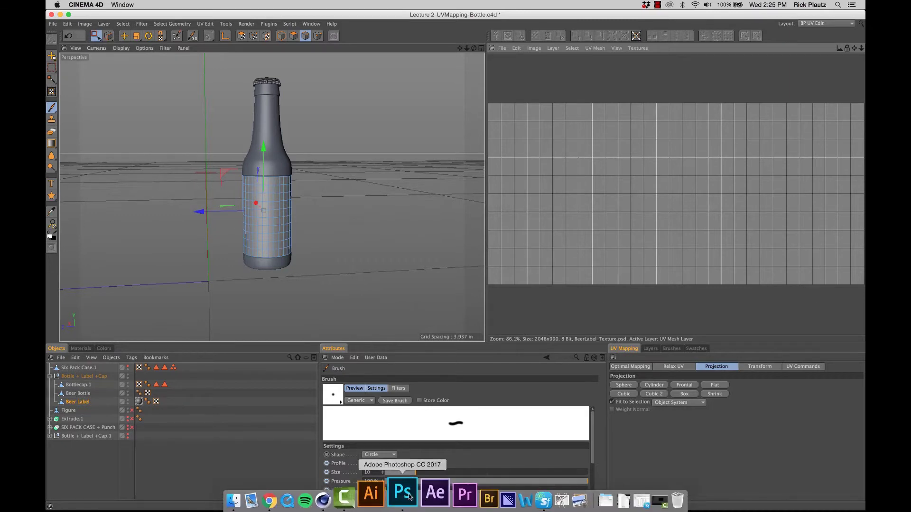
left_click(406, 499)
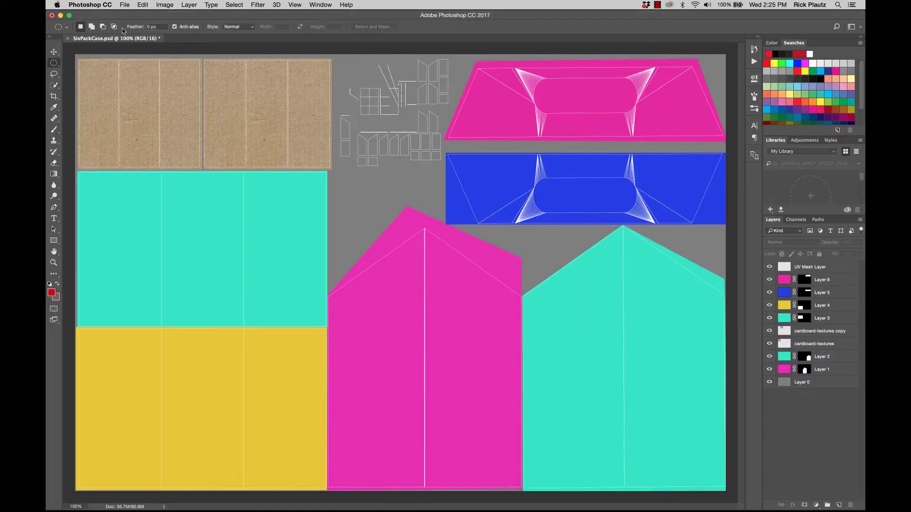
left_click(124, 5)
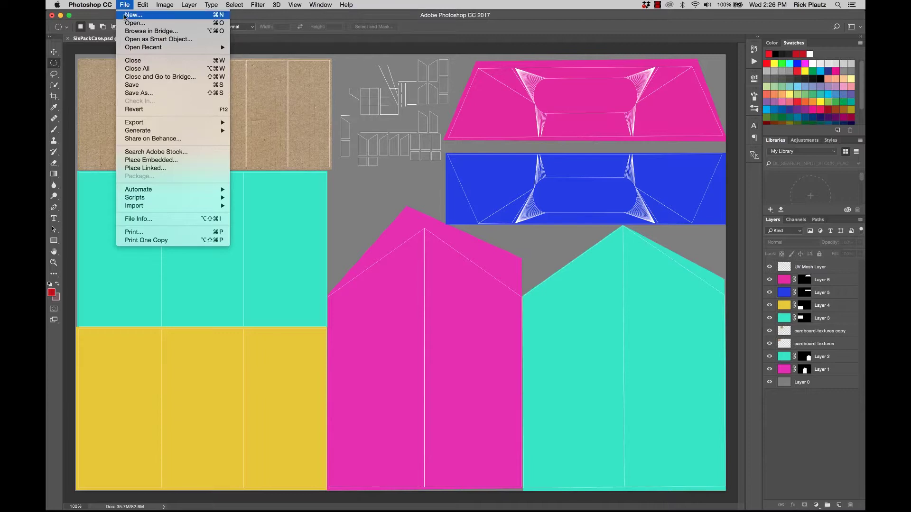
left_click(128, 24)
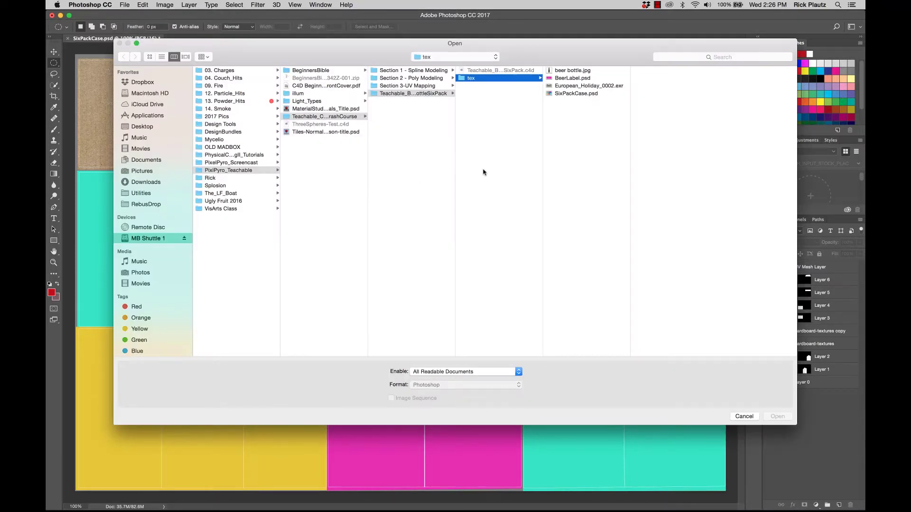
left_click(436, 86)
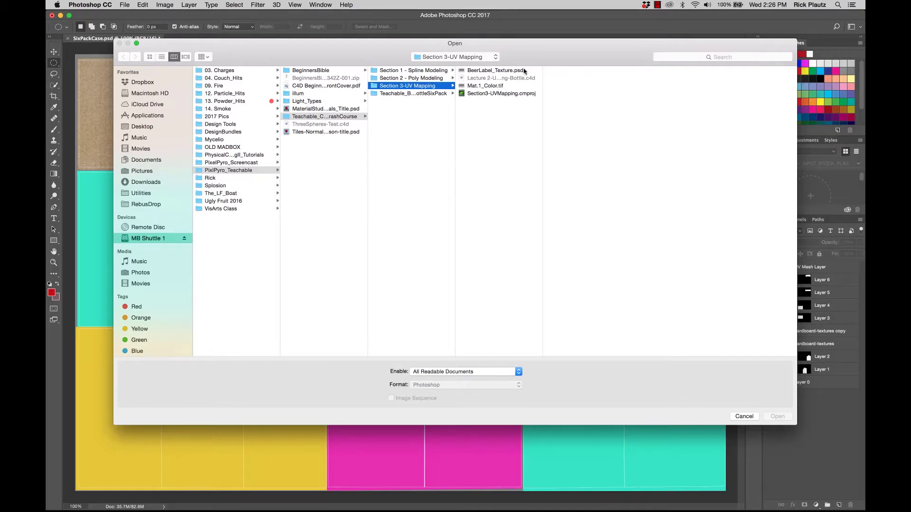
left_click(522, 71)
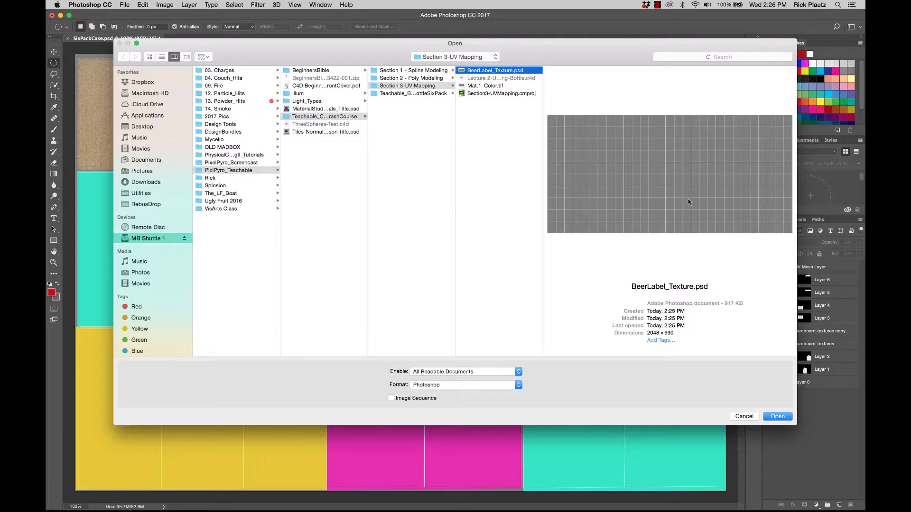
left_click(780, 419)
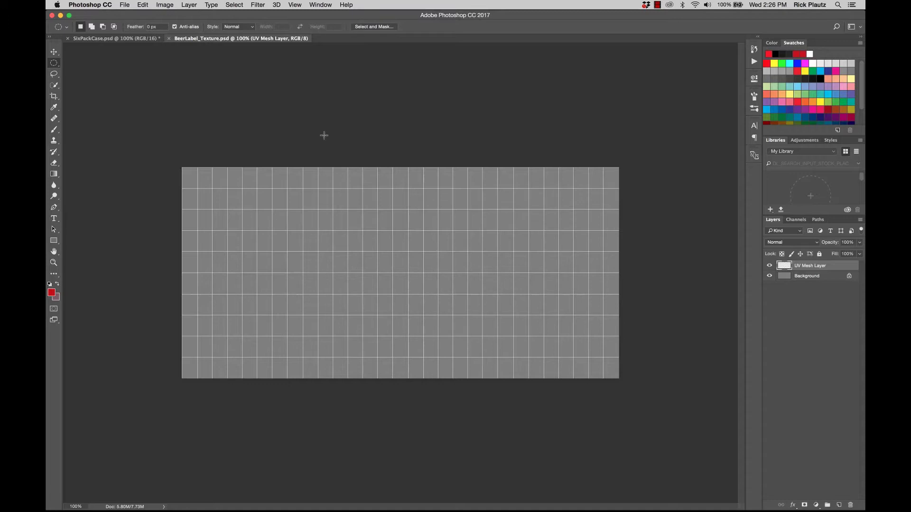
Hide the UV Mesh Layer so only the plain grey Background is visible.
left_click(805, 314)
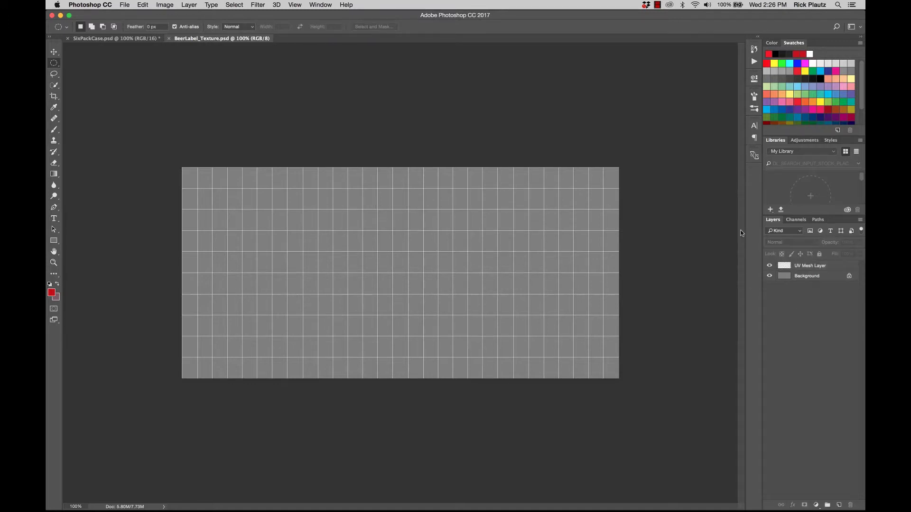
left_click(770, 265)
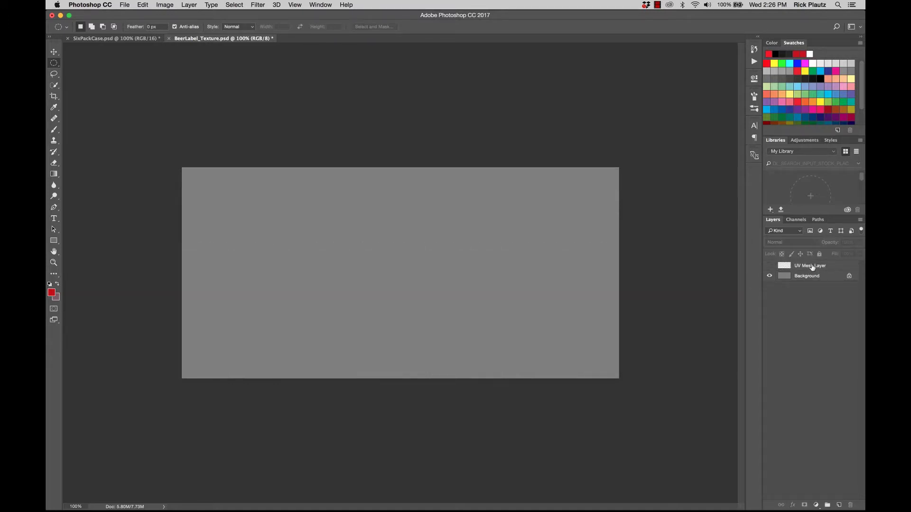
left_click(769, 266)
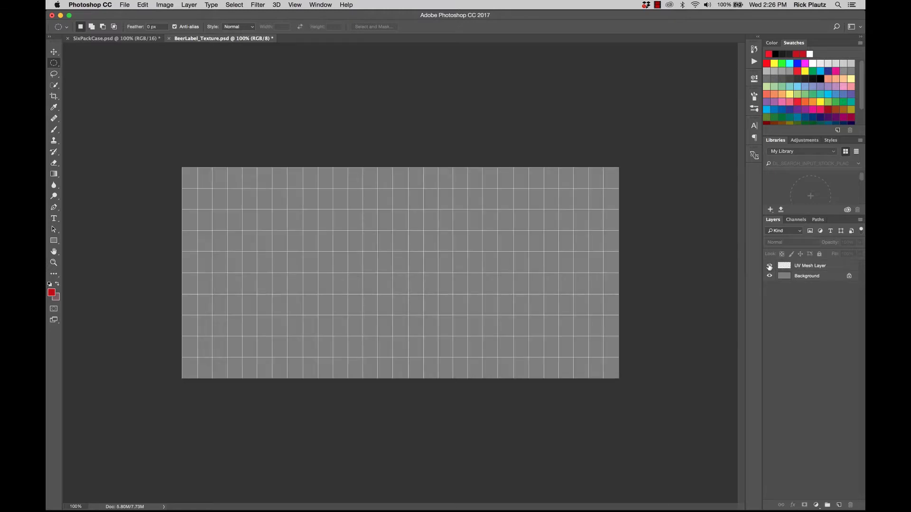
left_click(769, 267)
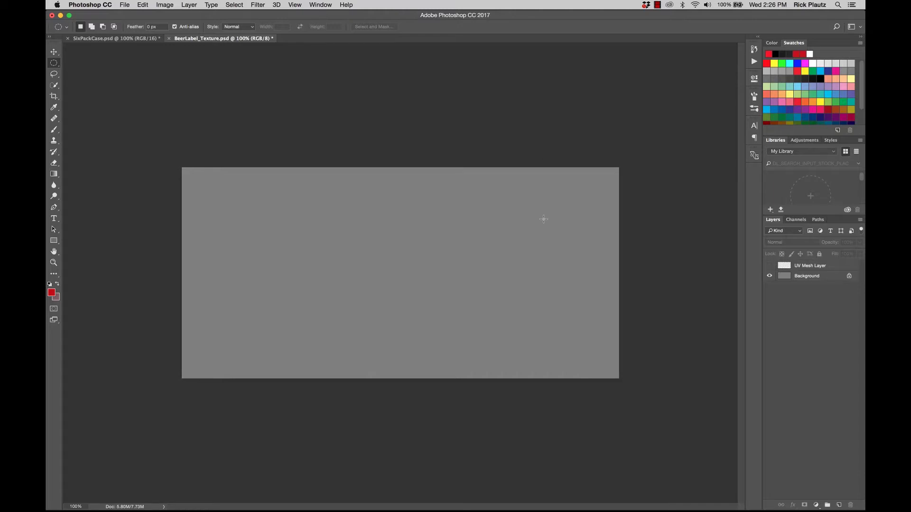
Save the document, then search Google Images for 'beer label' and preview the Bourbon result.
key("super+s")
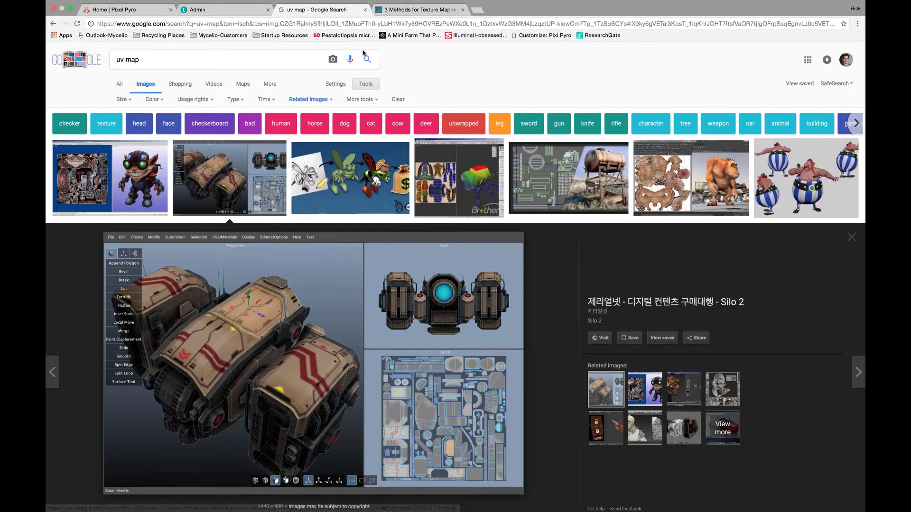
key("alt+shift+Left")
key("alt+shift+Left")
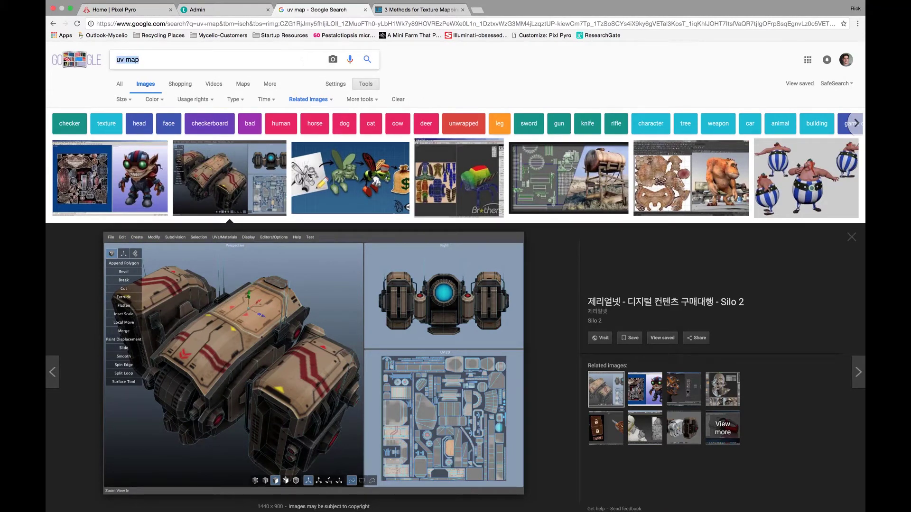
type("beer label")
key("Return")
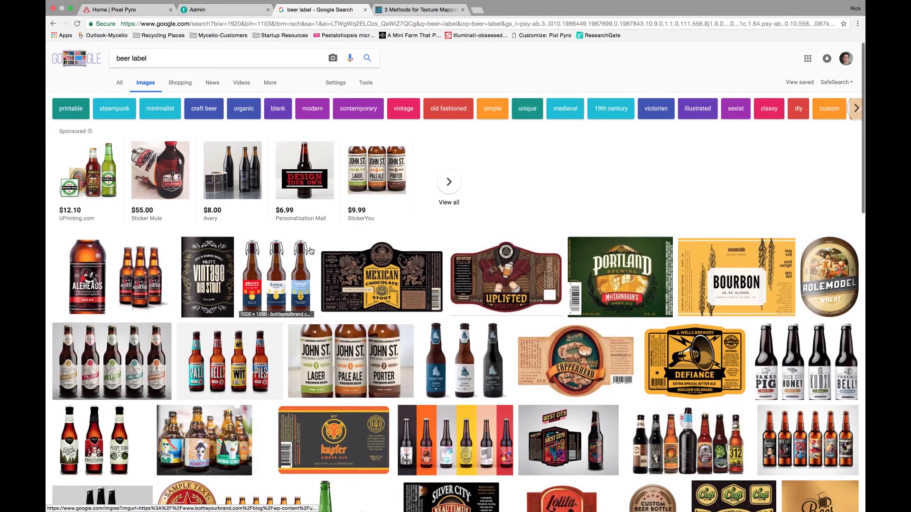
scroll(560, 256, "down", 1)
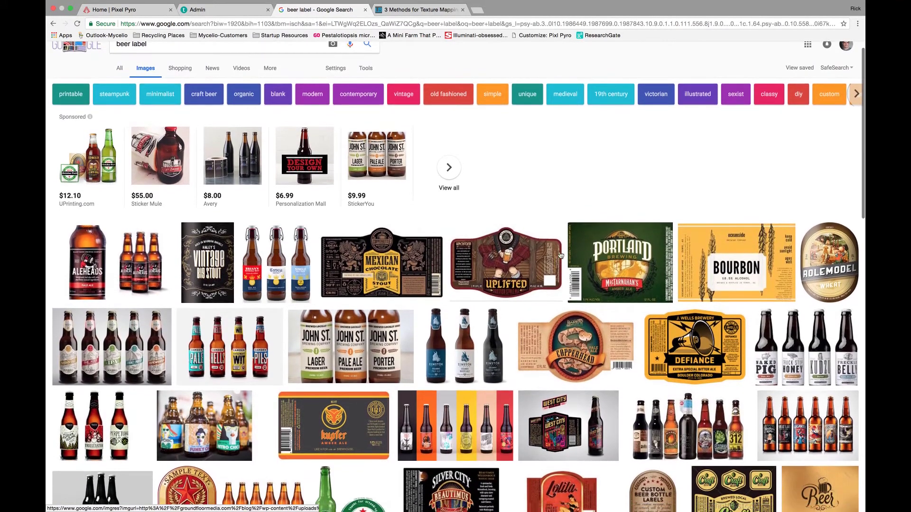
left_click(745, 270)
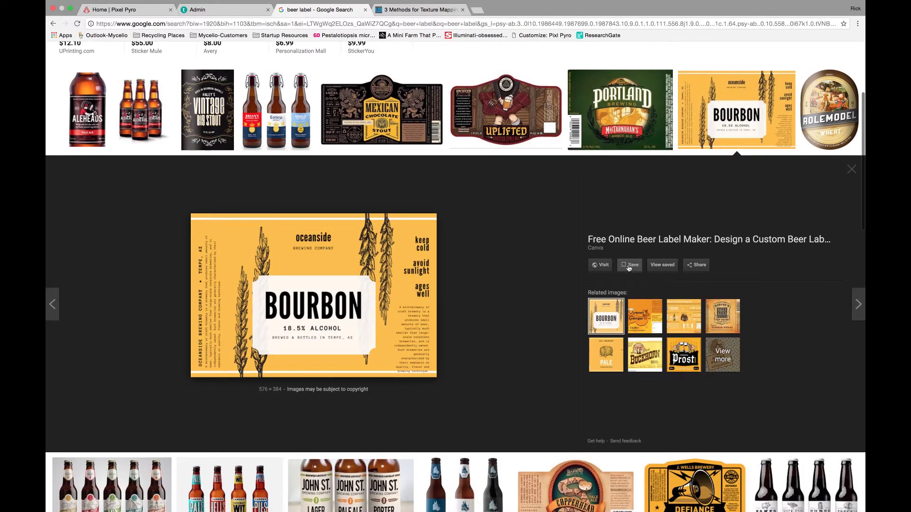
Save the Bourbon label image as beer-labels-maker-1.png in Section 3-UV Mapping.
right_click(333, 286)
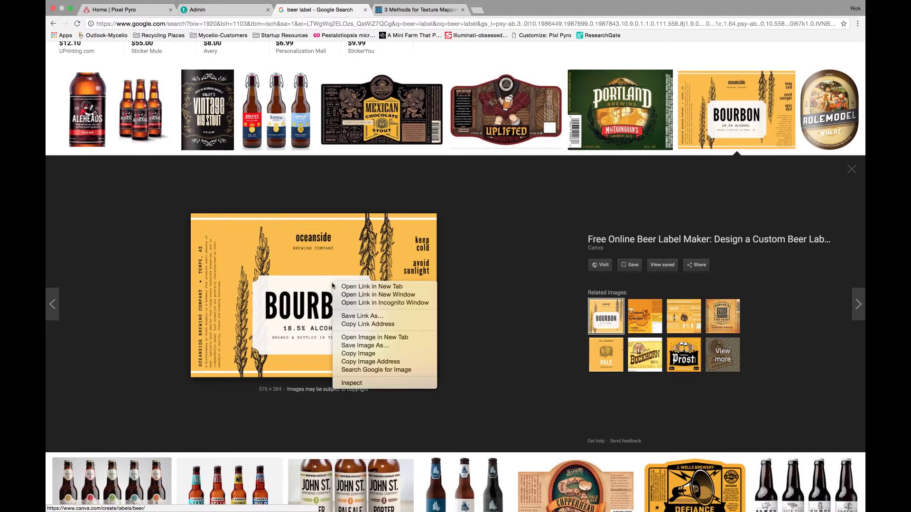
left_click(375, 345)
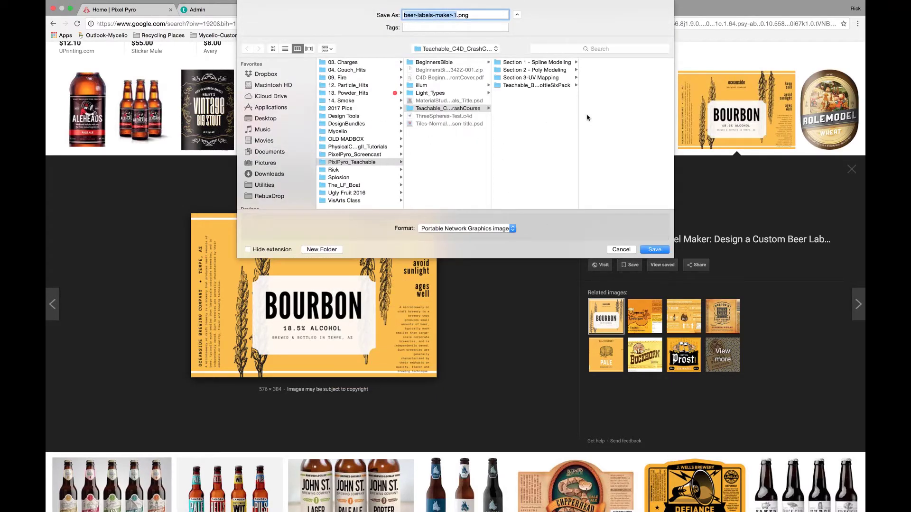
left_click(545, 78)
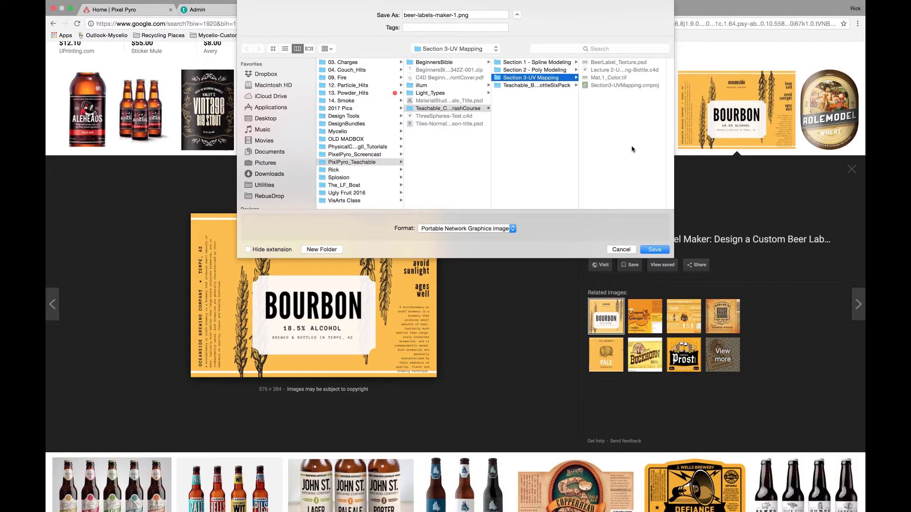
left_click(654, 250)
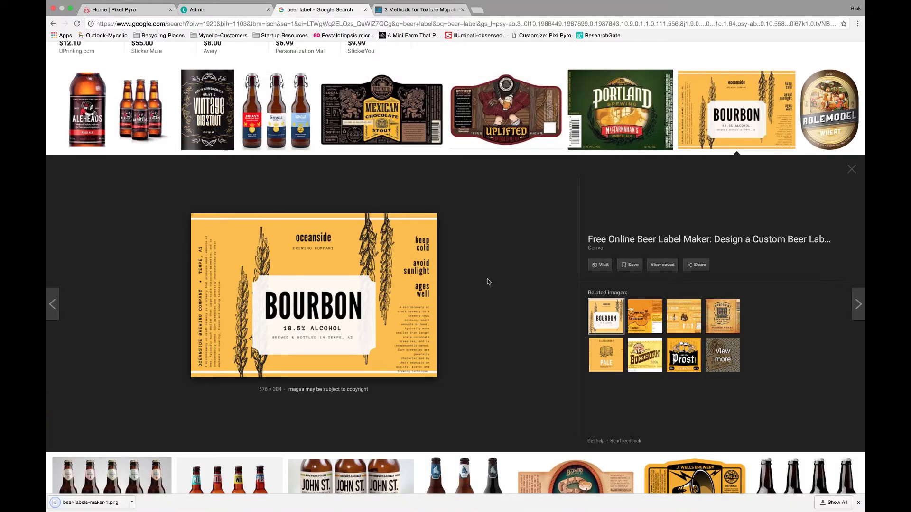
Place beer-labels-maker-1.png as an embedded image into BeerLabel_Texture.
key("super+Tab")
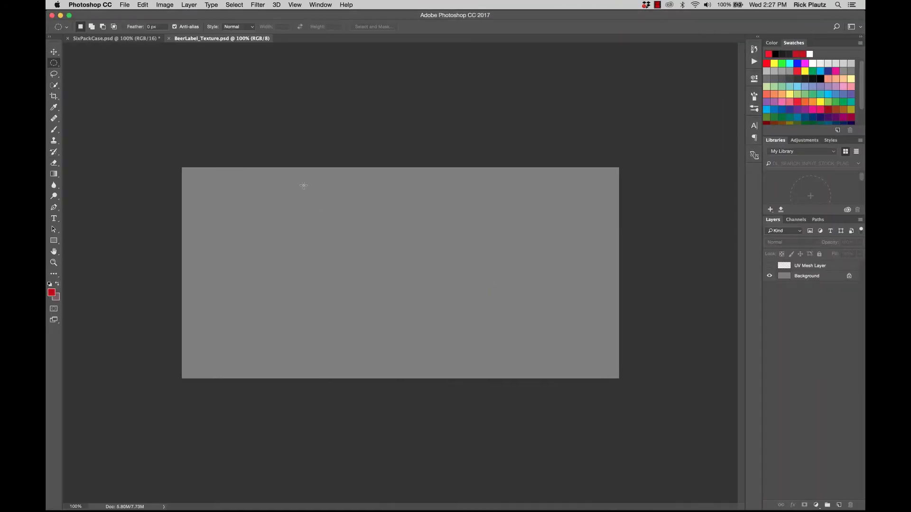
left_click(125, 4)
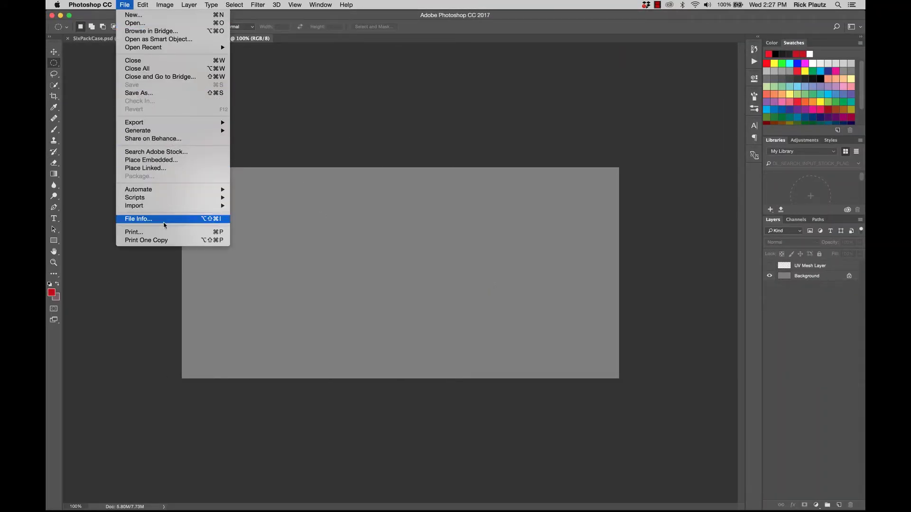
left_click(178, 163)
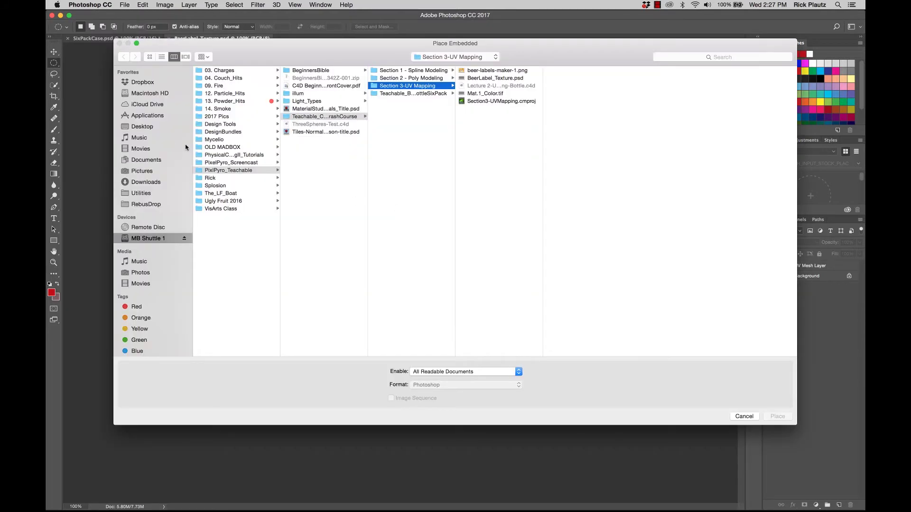
left_click(505, 72)
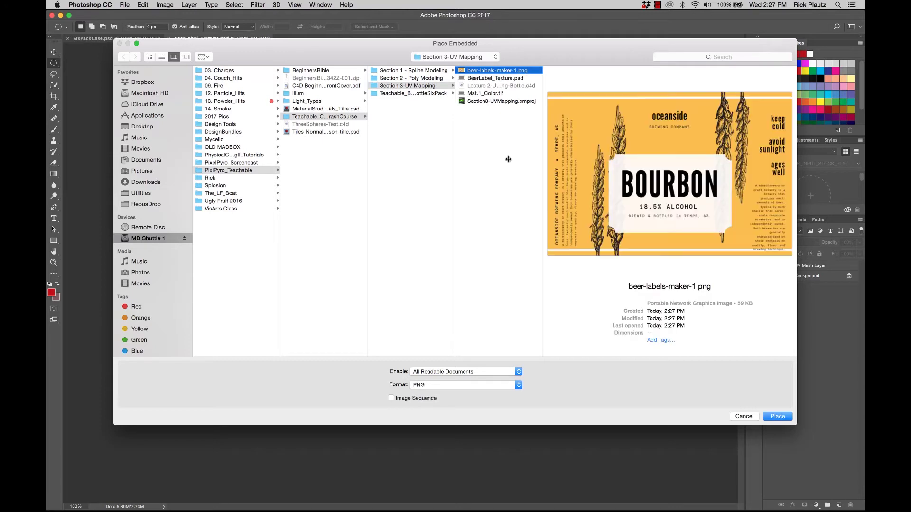
left_click(776, 417)
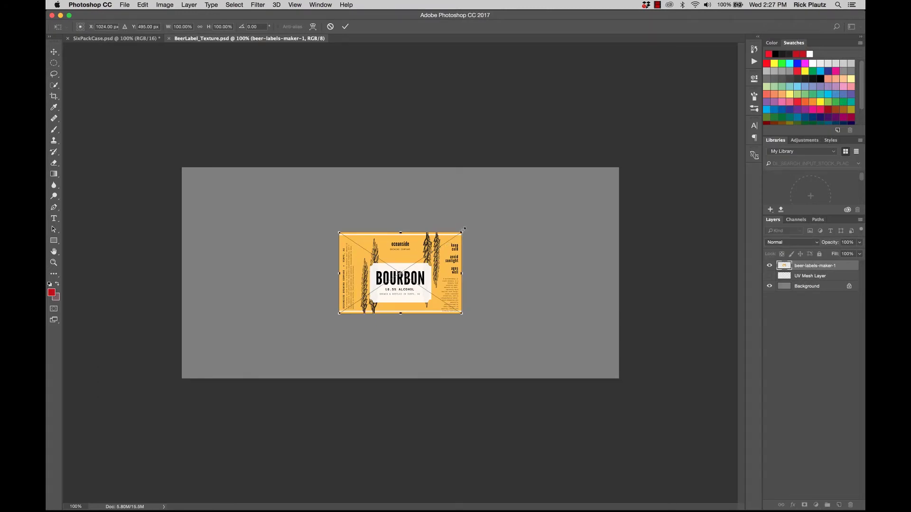
Stretch the label to fill the whole canvas, commit the transform, and save the file.
left_click_drag(463, 230, 560, 167, "alt")
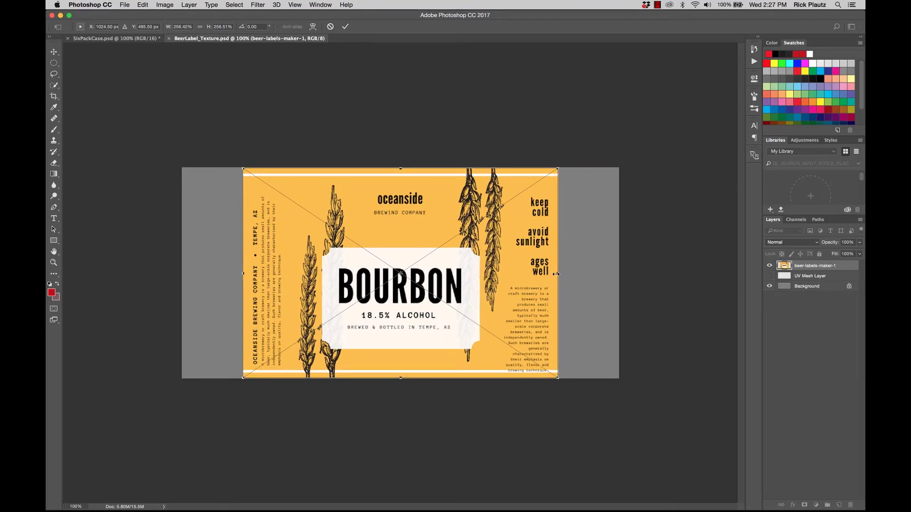
left_click_drag(556, 274, 617, 261, "alt")
key("Return")
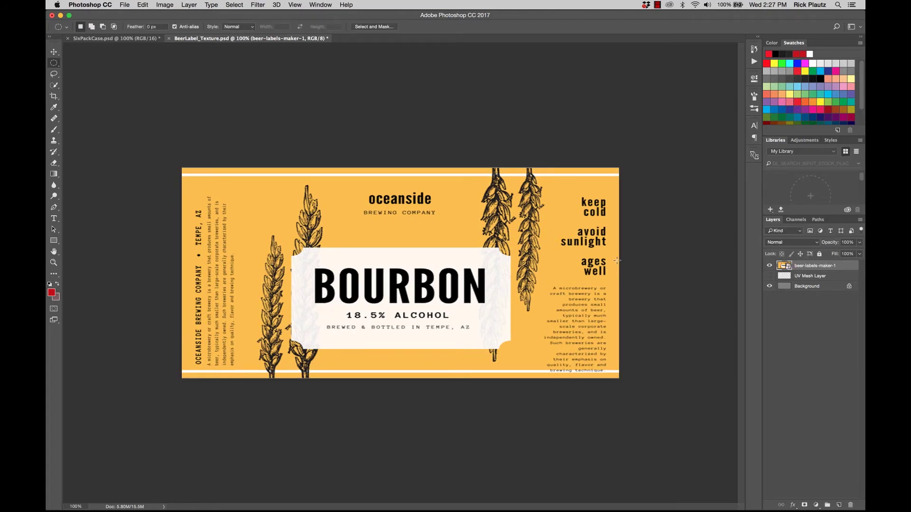
key("super+s")
key("v")
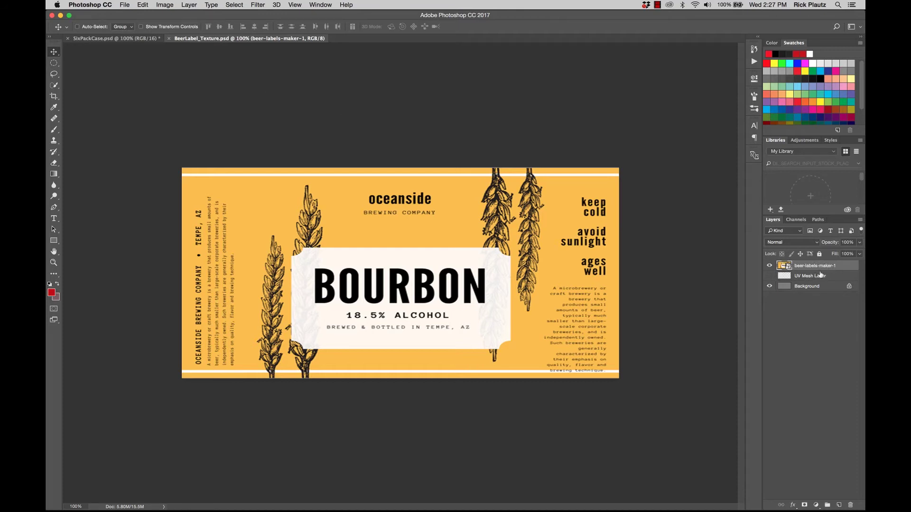
left_click(816, 324)
Back in Cinema 4D, revert BeerLabel_Texture.psd to its saved version showing the Bourbon label.
mouse_move(322, 500)
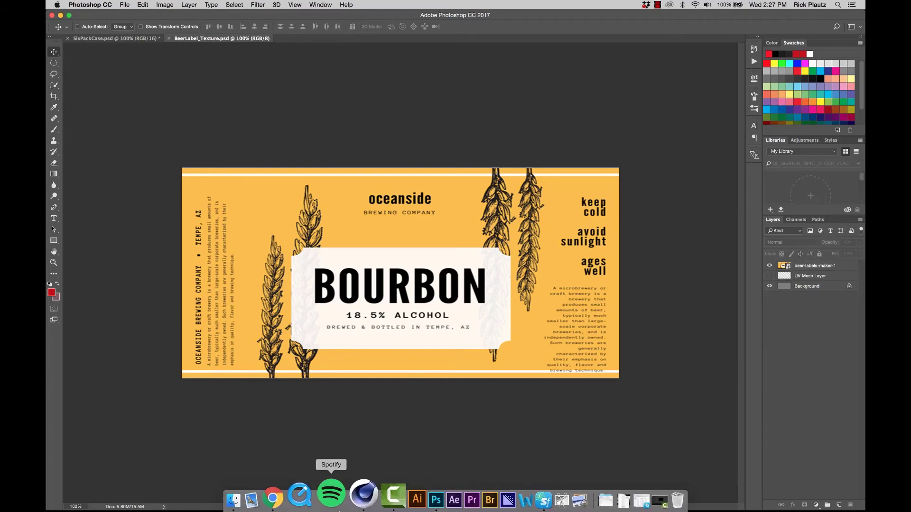
left_click(356, 499)
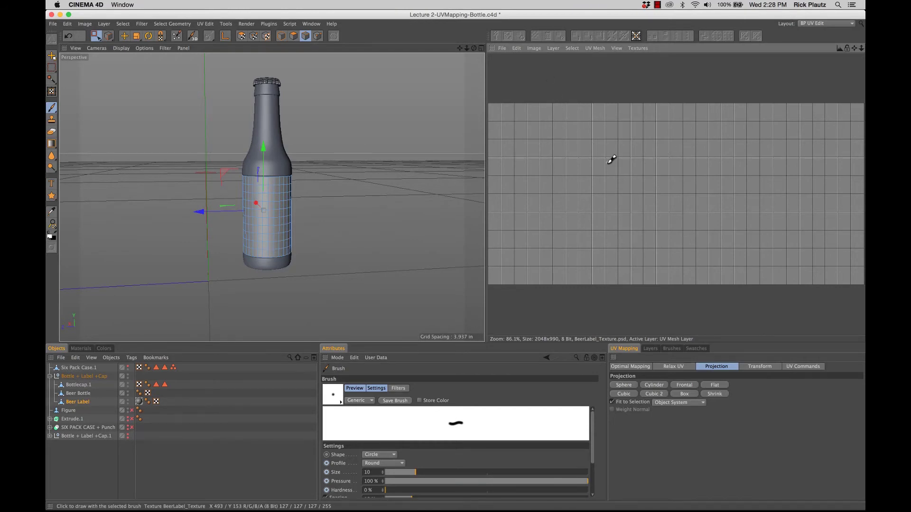
left_click(503, 48)
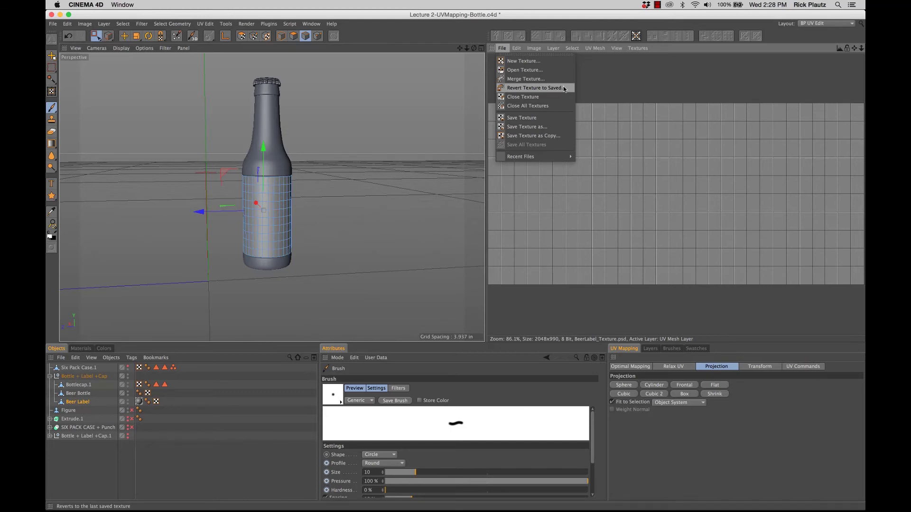
left_click(564, 89)
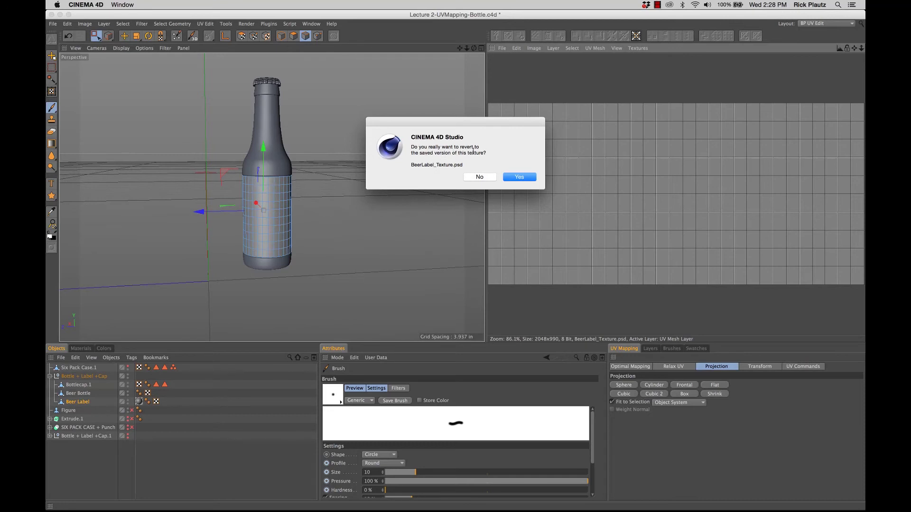
left_click(520, 178)
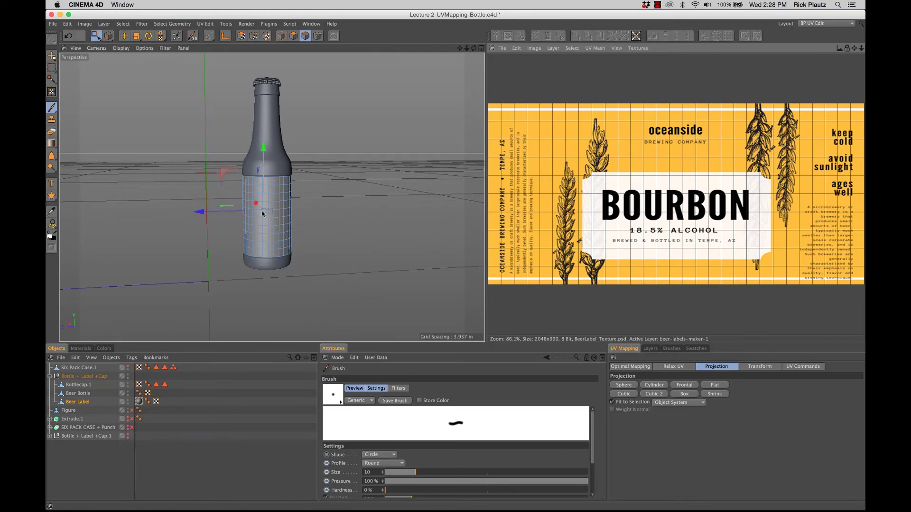
Switch to Rectangle Selection and orbit the bottle to inspect the BOURBON label from front, side and back.
key("0")
mouse_move(263, 213)
left_mouse_down("alt")
mouse_move(378, 216)
mouse_move(165, 203)
mouse_move(284, 216)
mouse_move(158, 226)
mouse_move(296, 216)
mouse_move(166, 220)
mouse_move(280, 221)
mouse_move(401, 256)
mouse_move(244, 219)
mouse_move(175, 231)
mouse_move(294, 213)
mouse_move(238, 243)
left_mouse_up("alt")
scroll(315, 203, "up", 5)
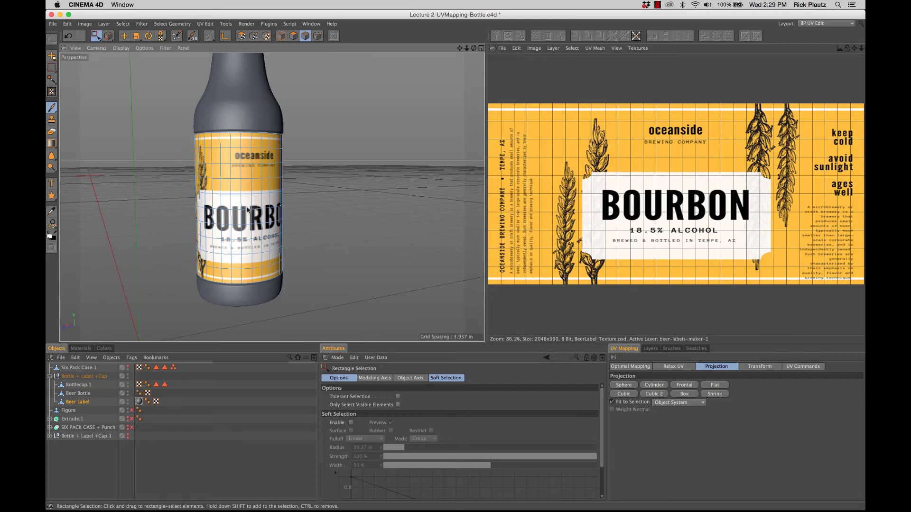
left_click_drag(236, 217, 427, 228, "alt")
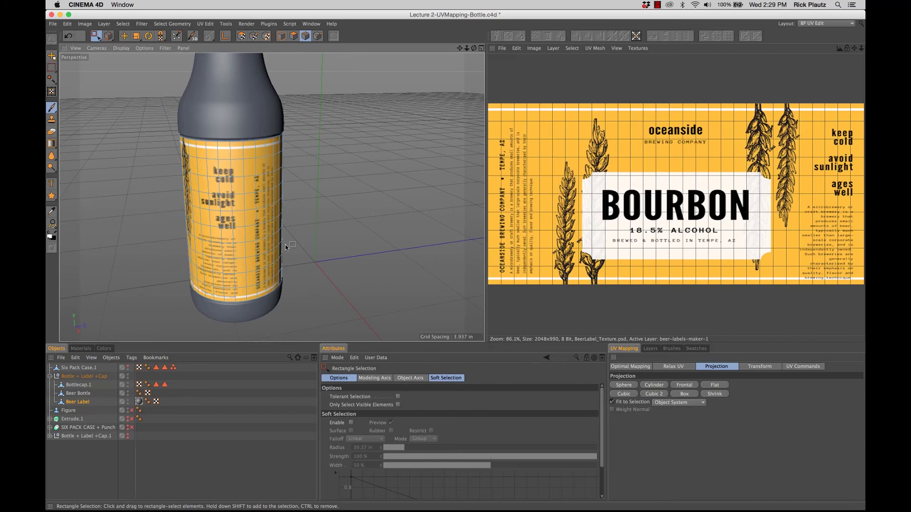
left_click_drag(290, 246, 280, 248, "alt")
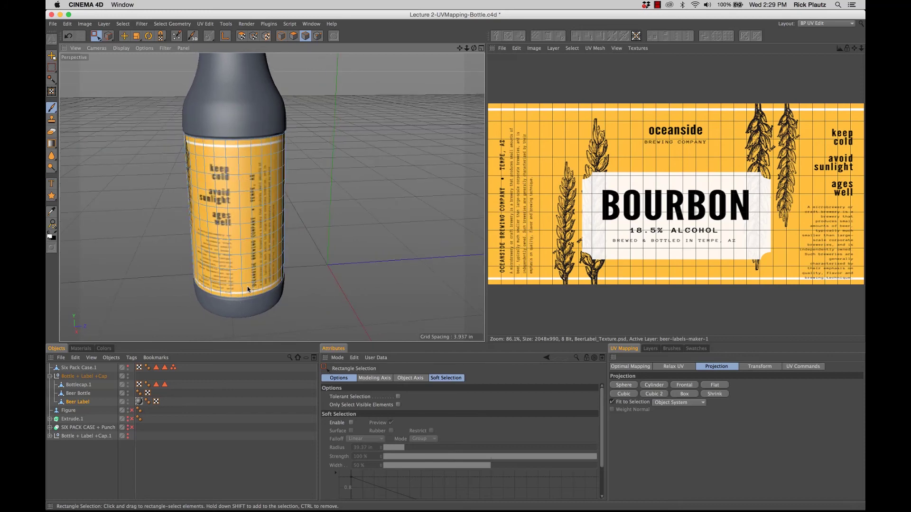
left_click_drag(252, 290, 255, 144, "alt")
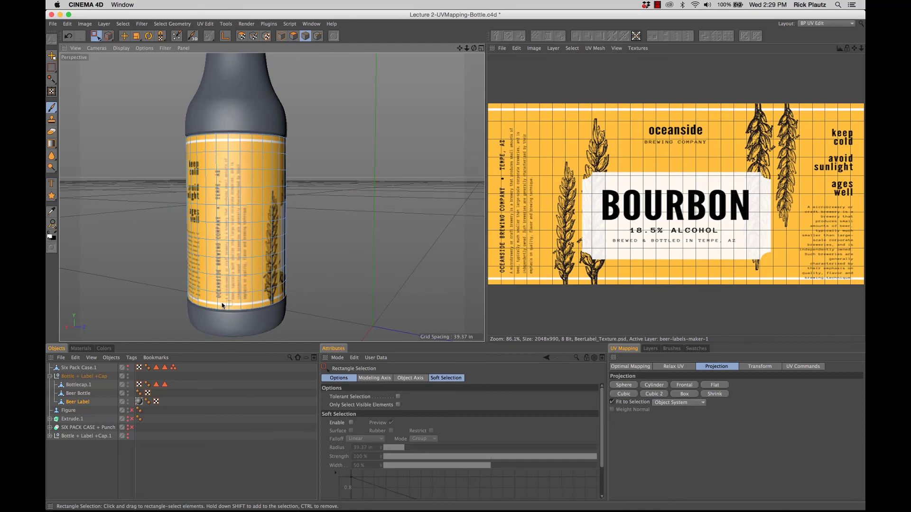
left_click_drag(272, 246, 254, 236, "alt")
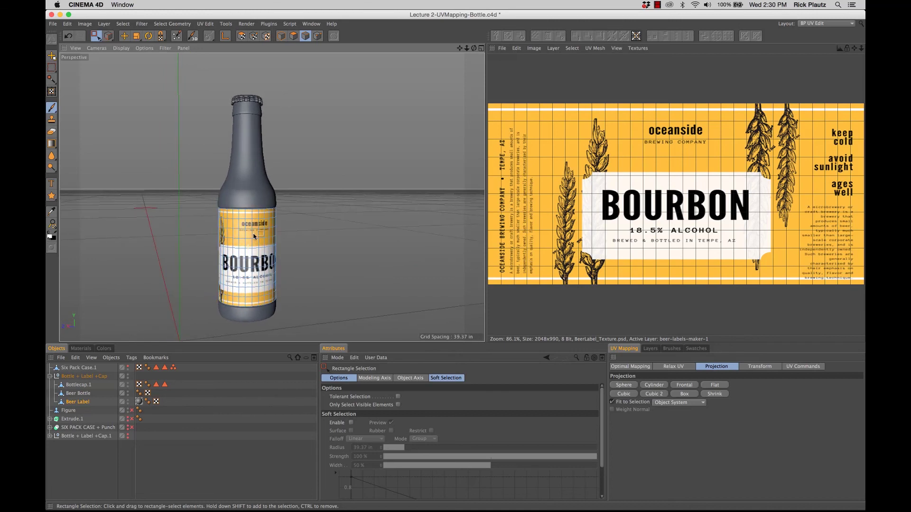